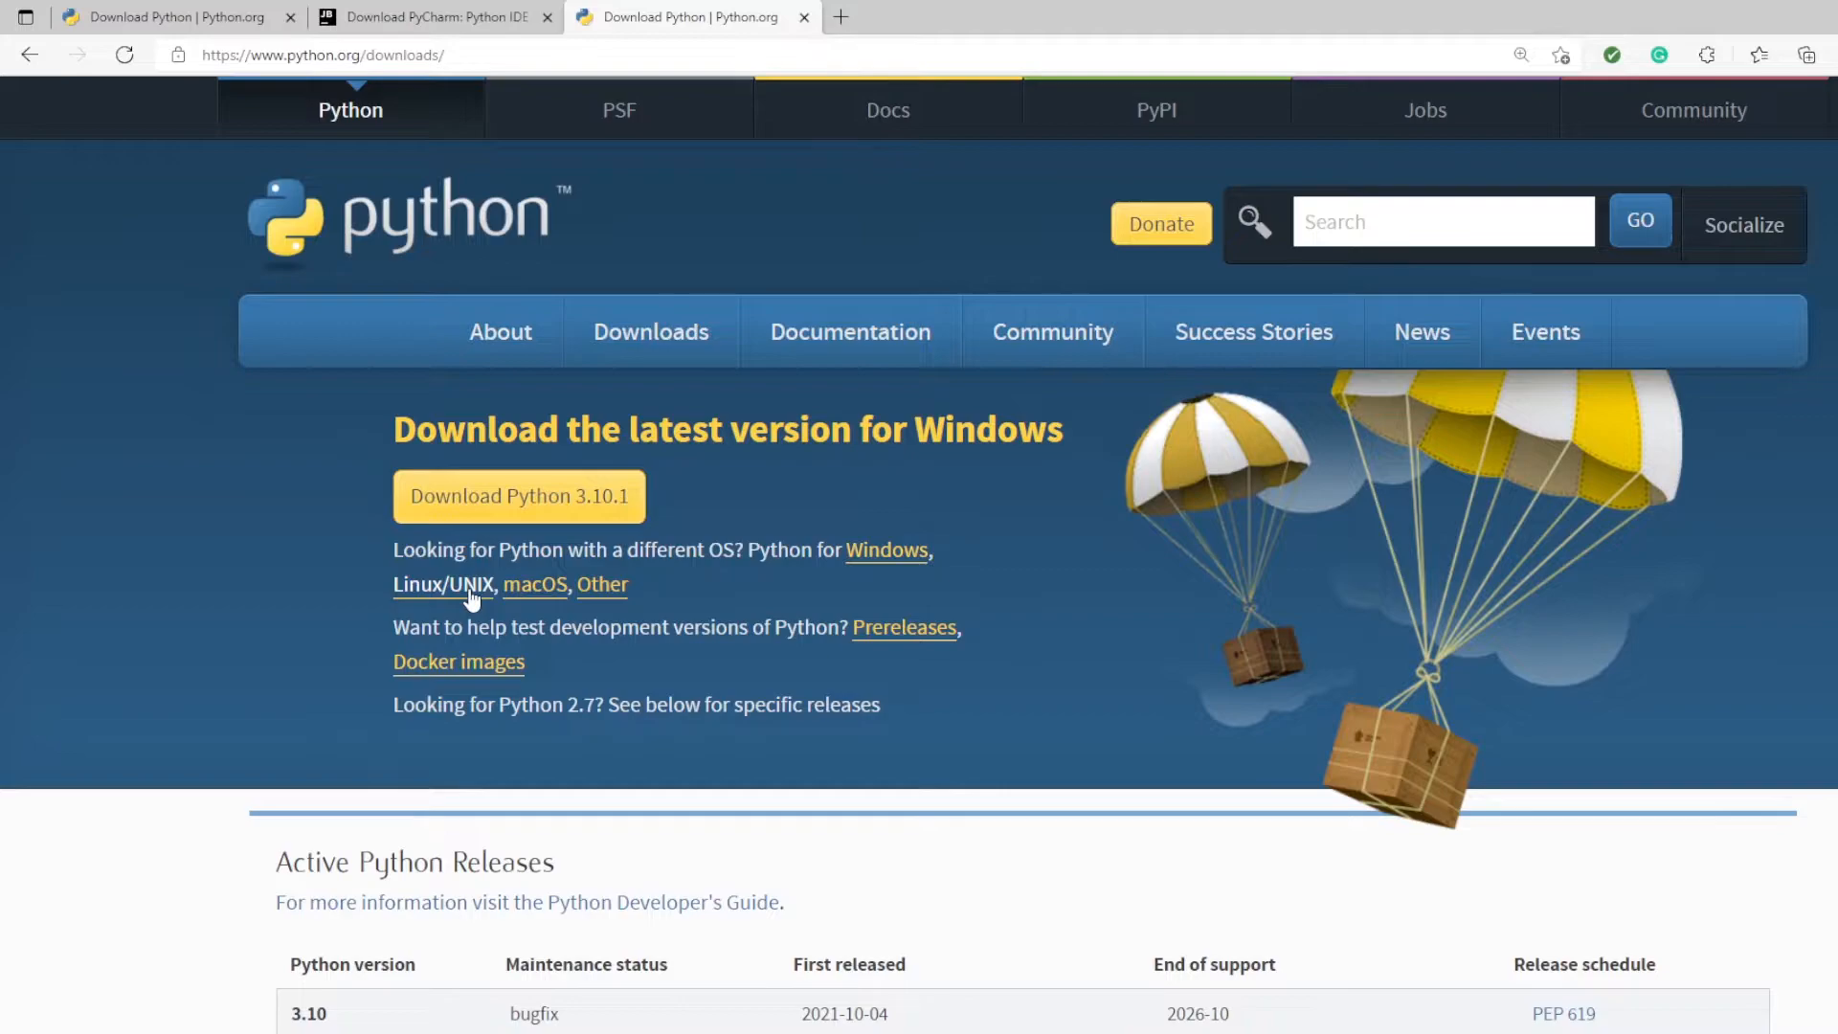
Step: Download Python 3.10.1 for Windows and install it with default settings, the launcher for all users and Python 3.10 added to PATH
click(575, 515)
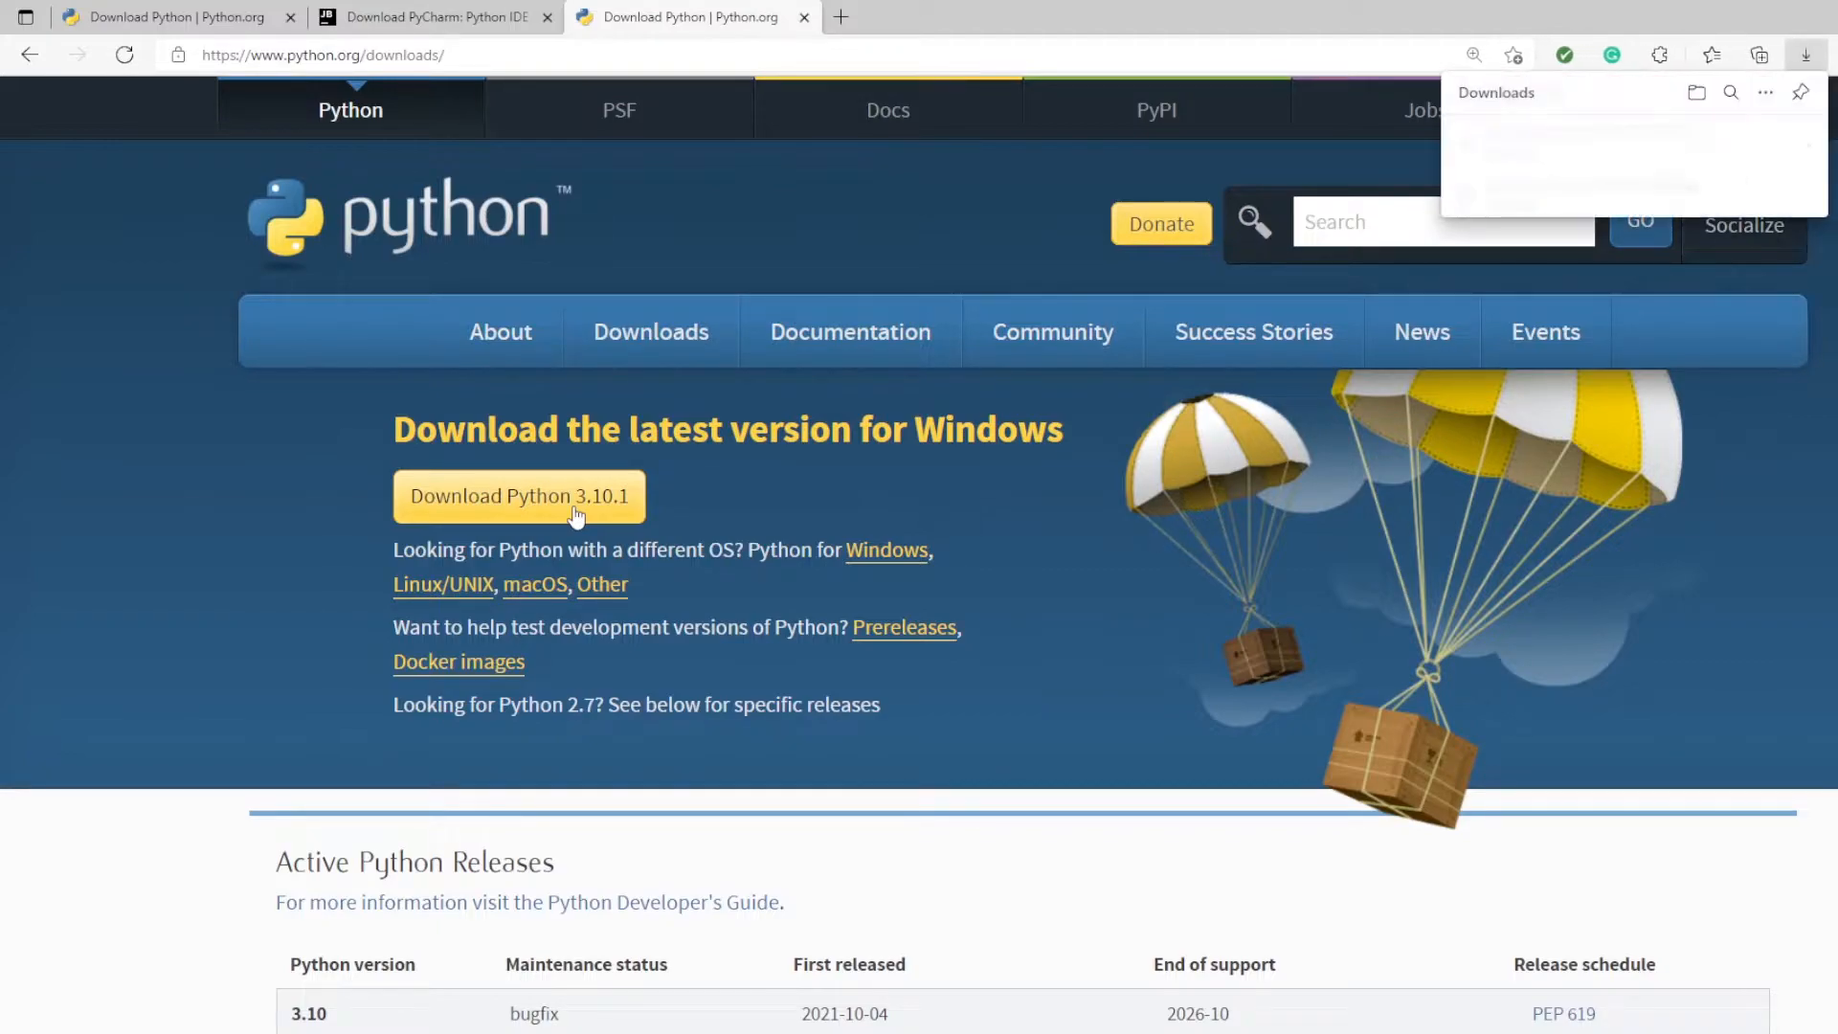
mouse_move(1396, 331)
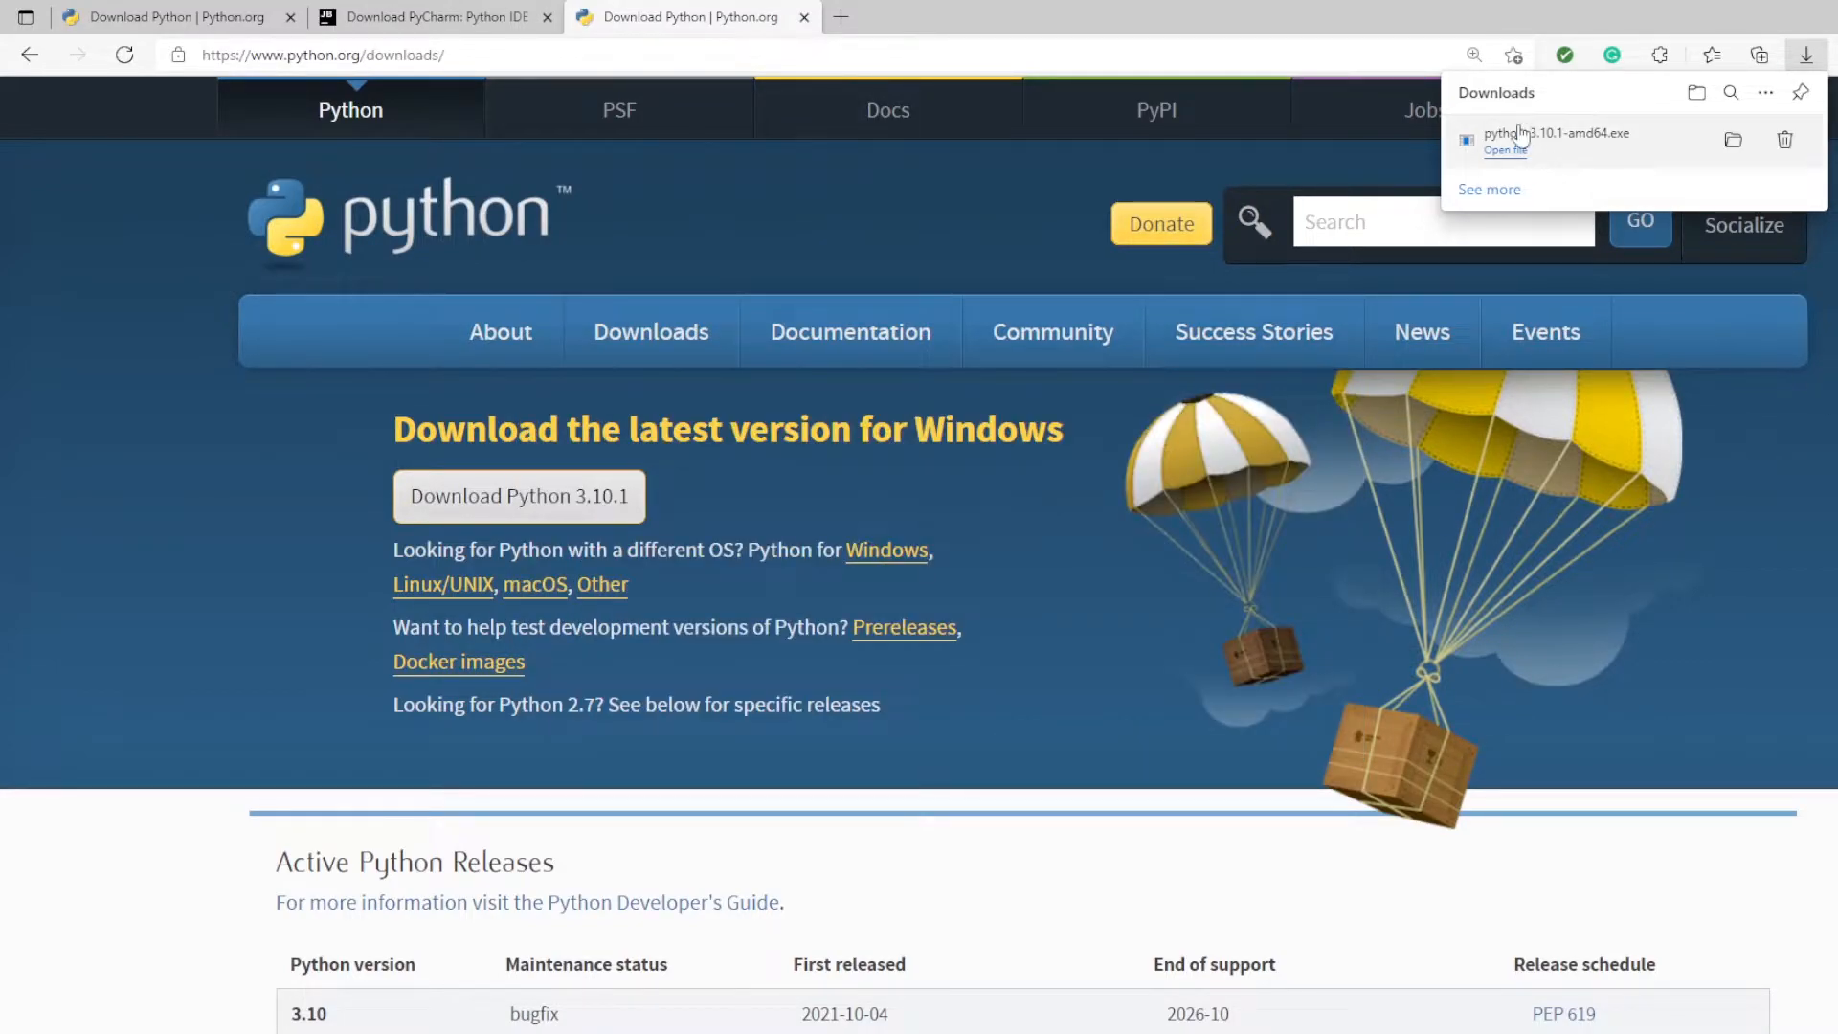
click(1505, 153)
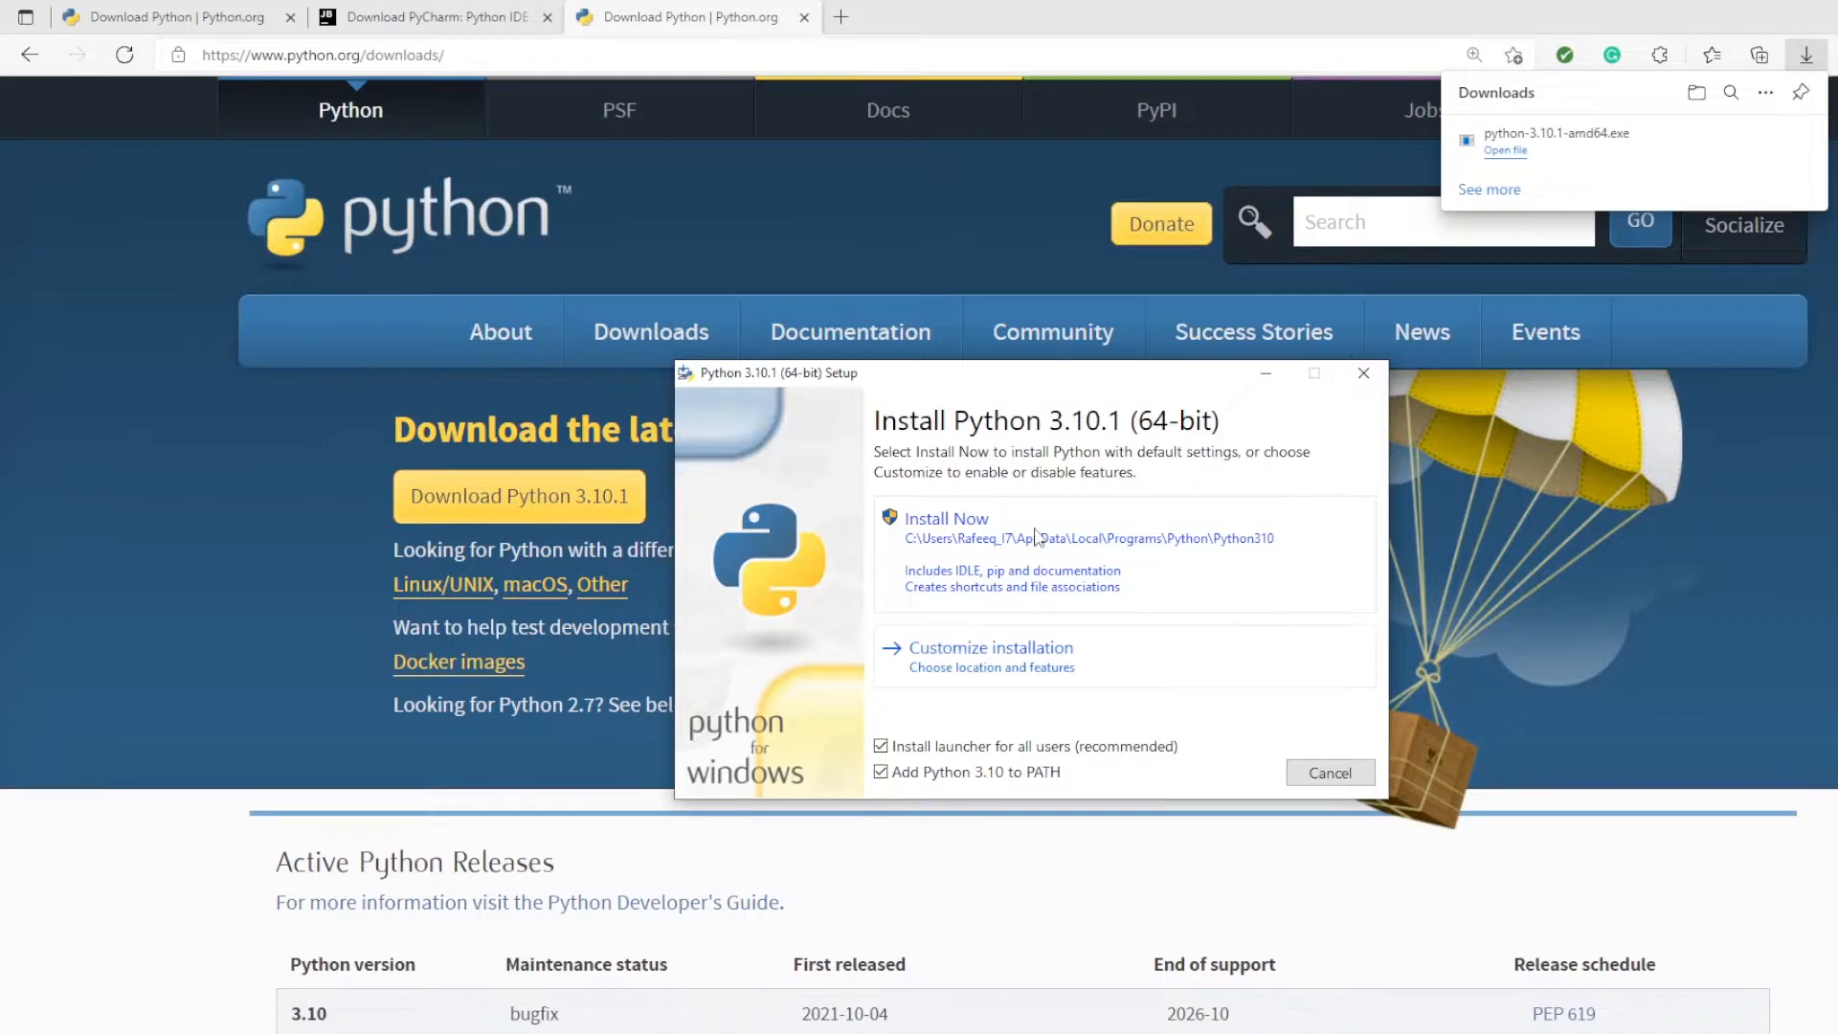
click(943, 528)
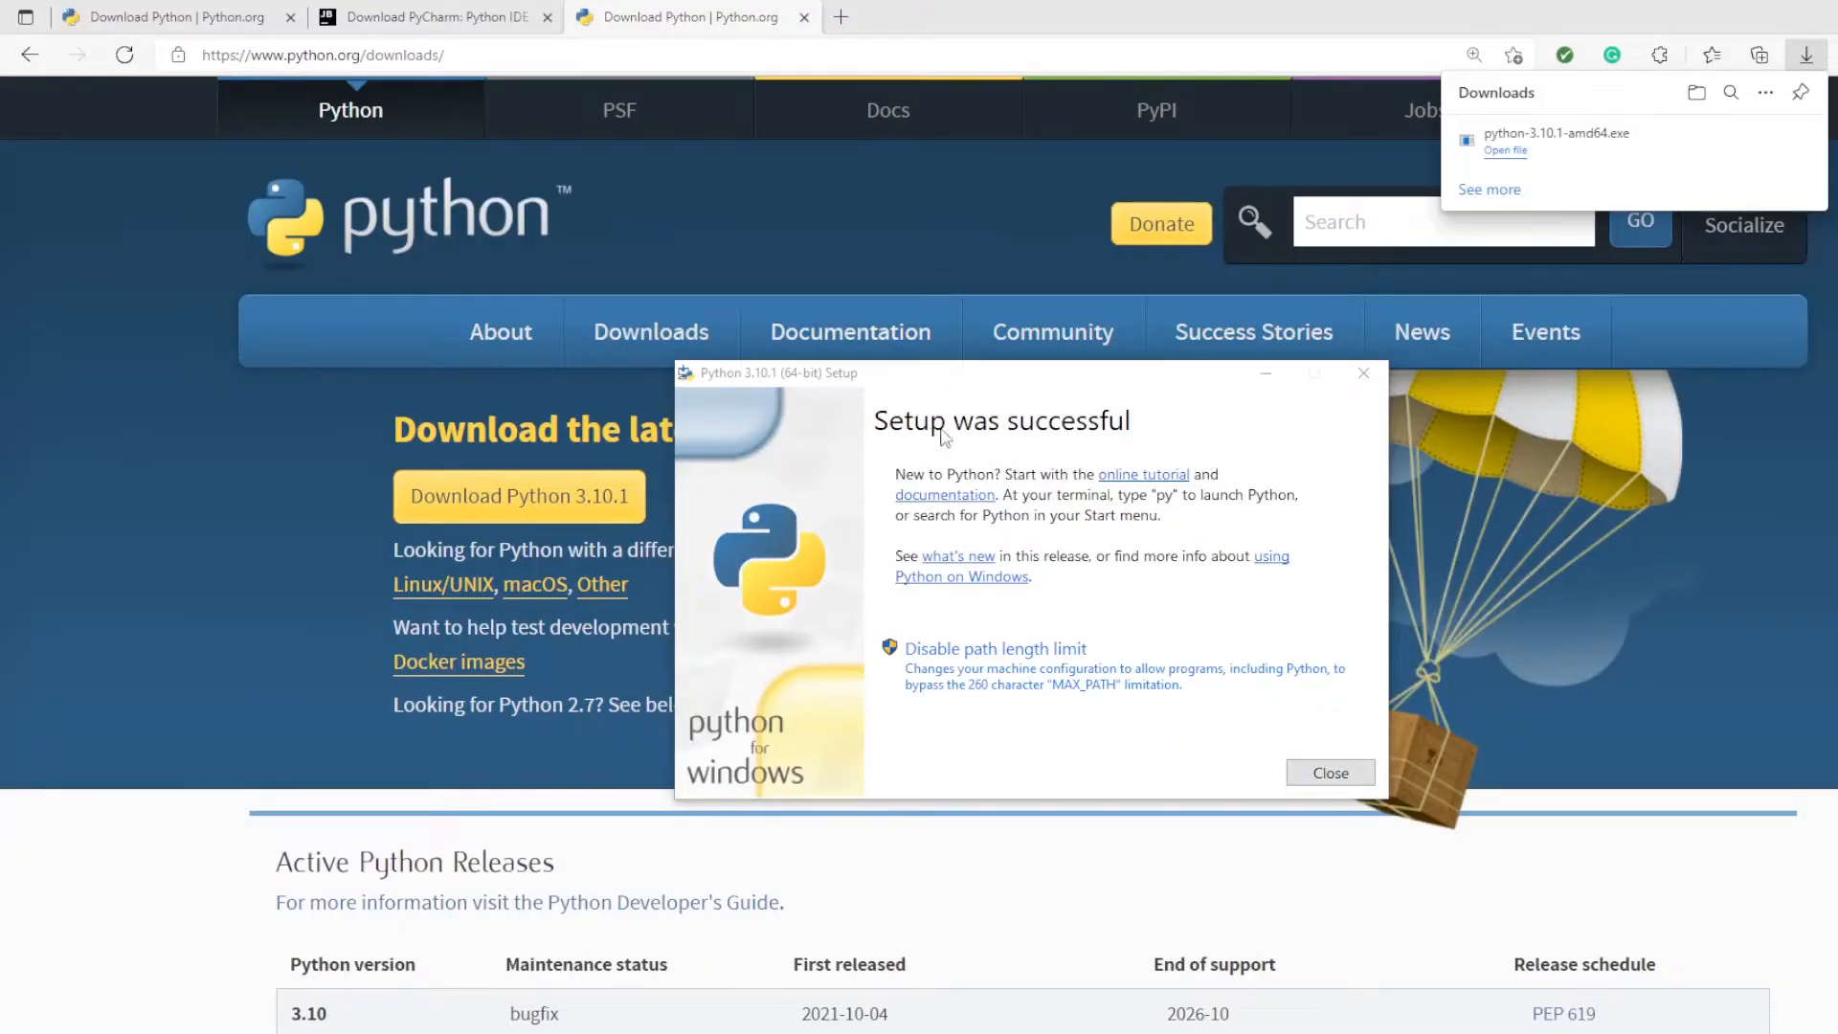
click(1329, 773)
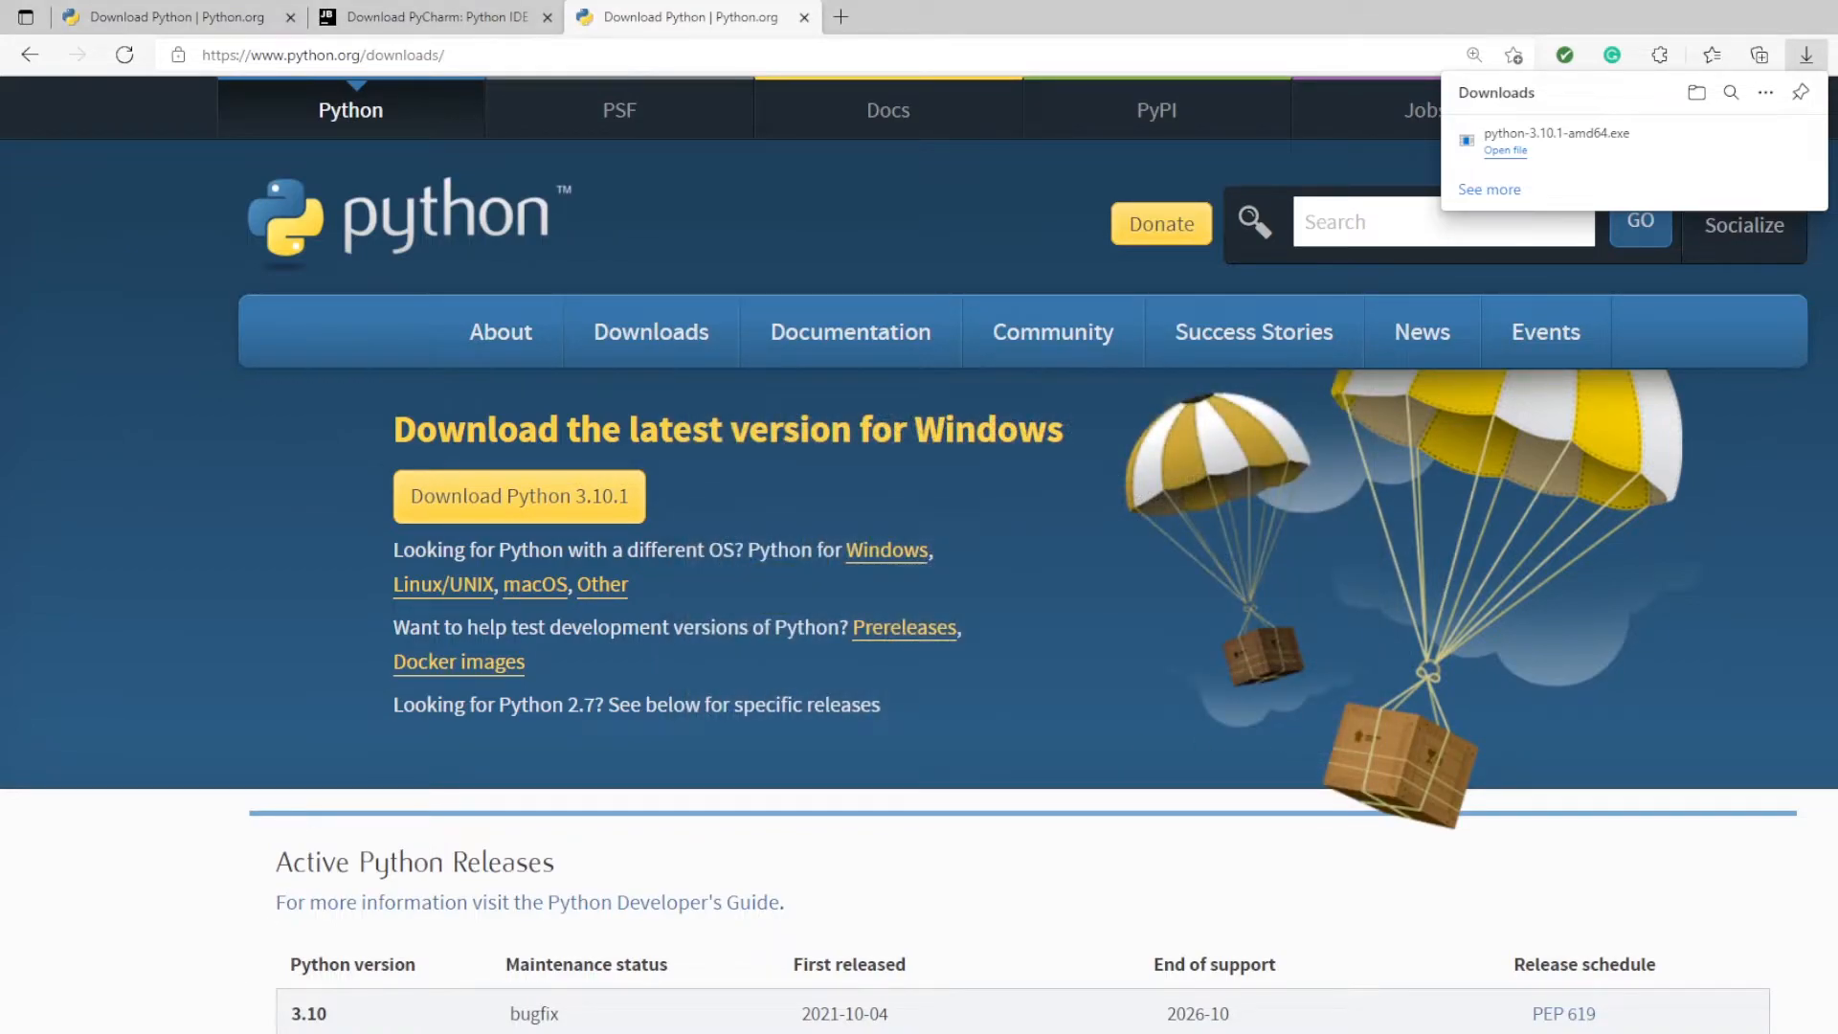
Step: Open Command Prompt and check the installed Python version with python --version
key(super)
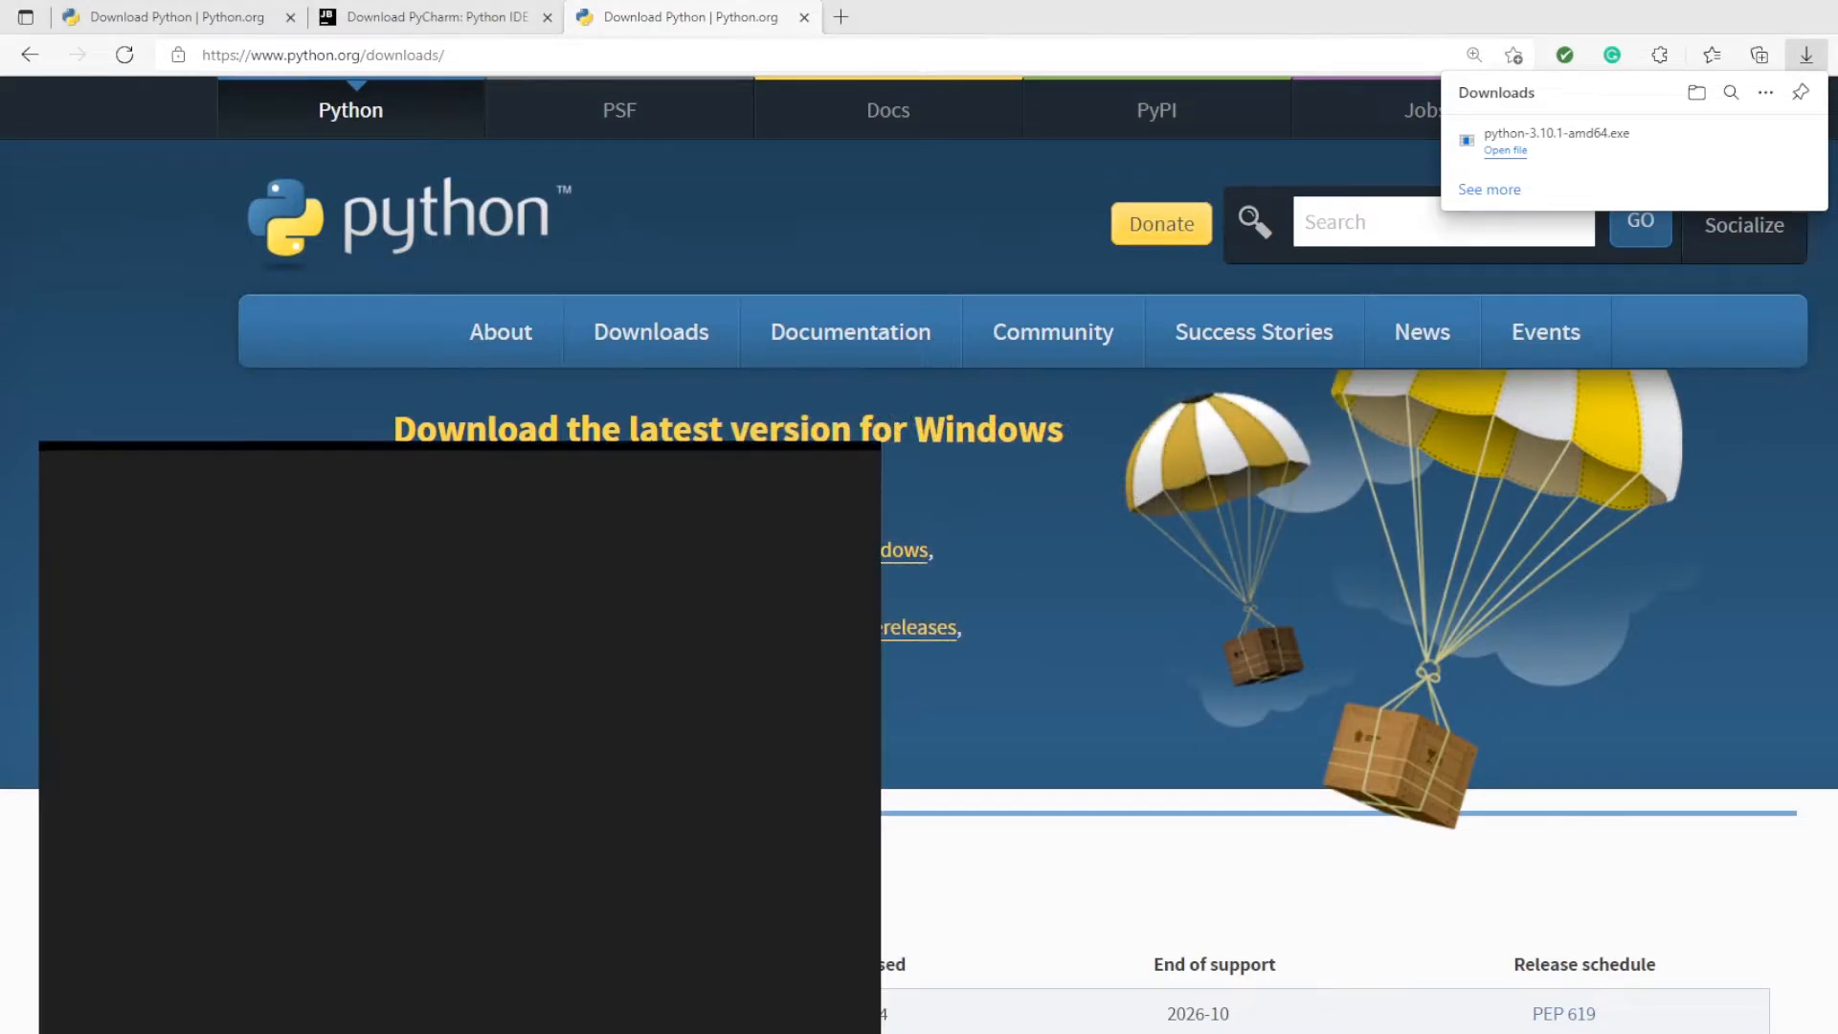
text(cmd)
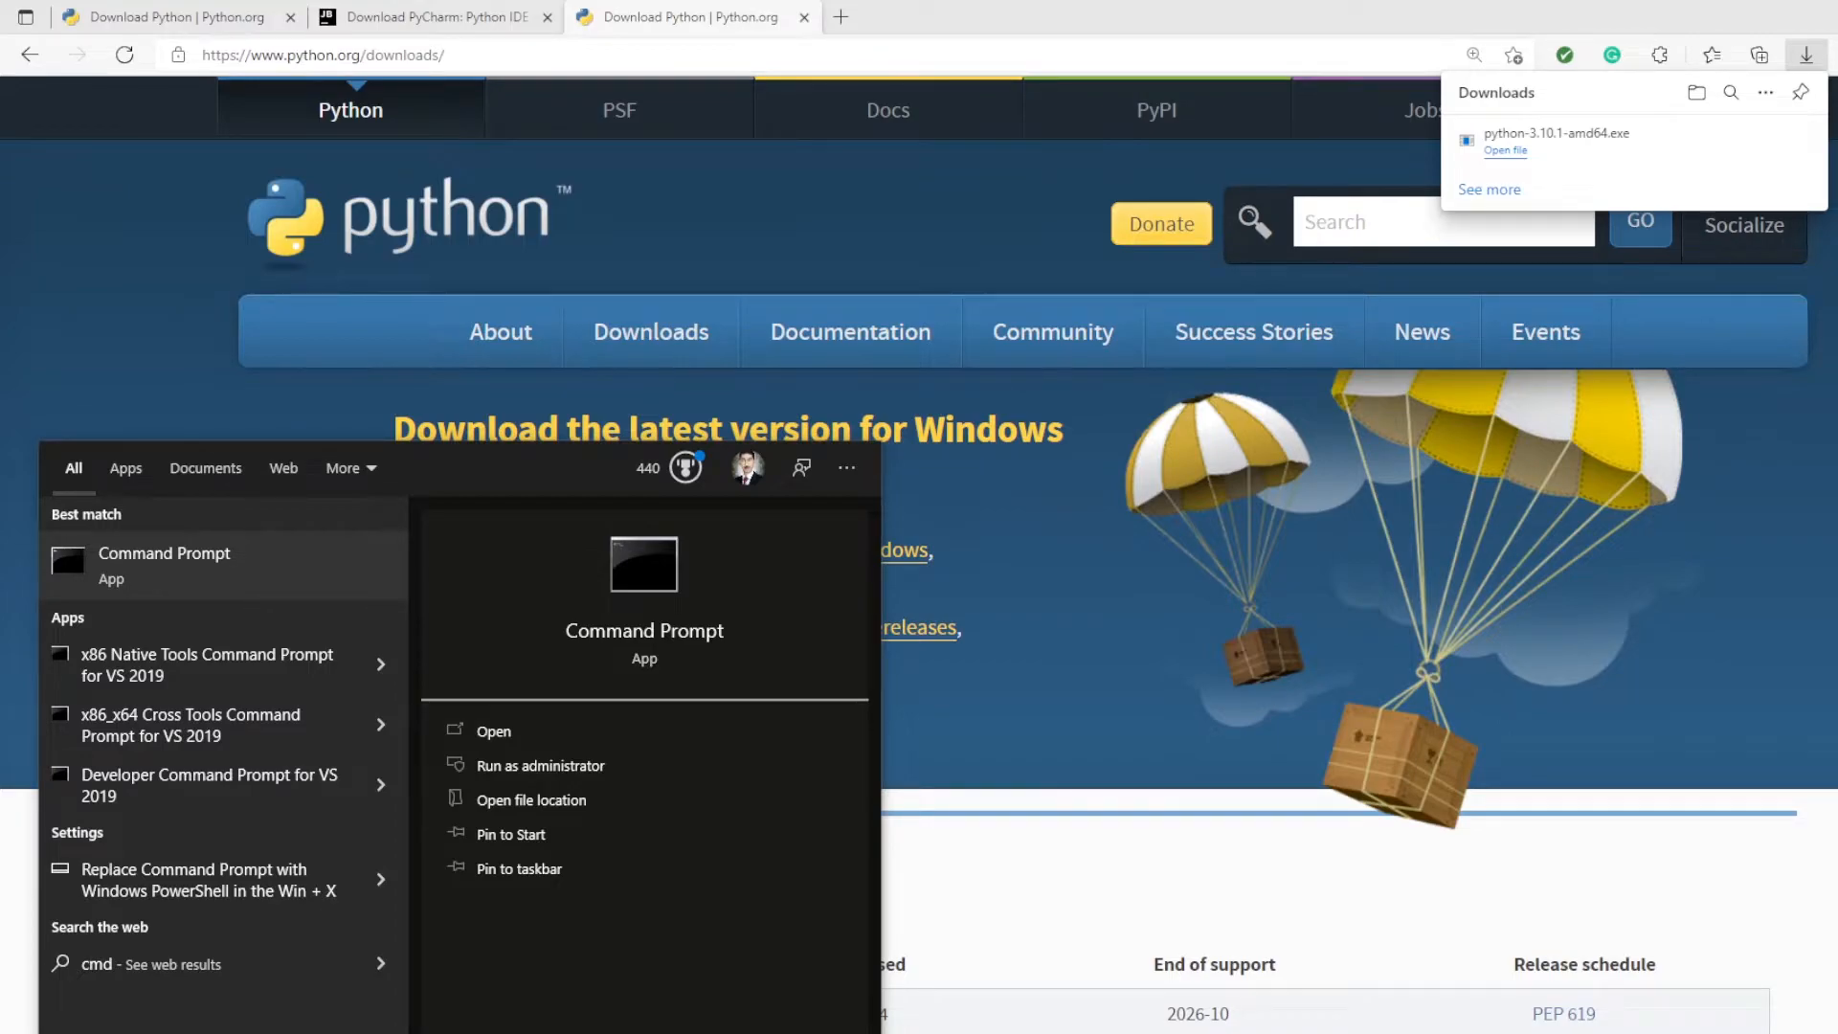
key(Return)
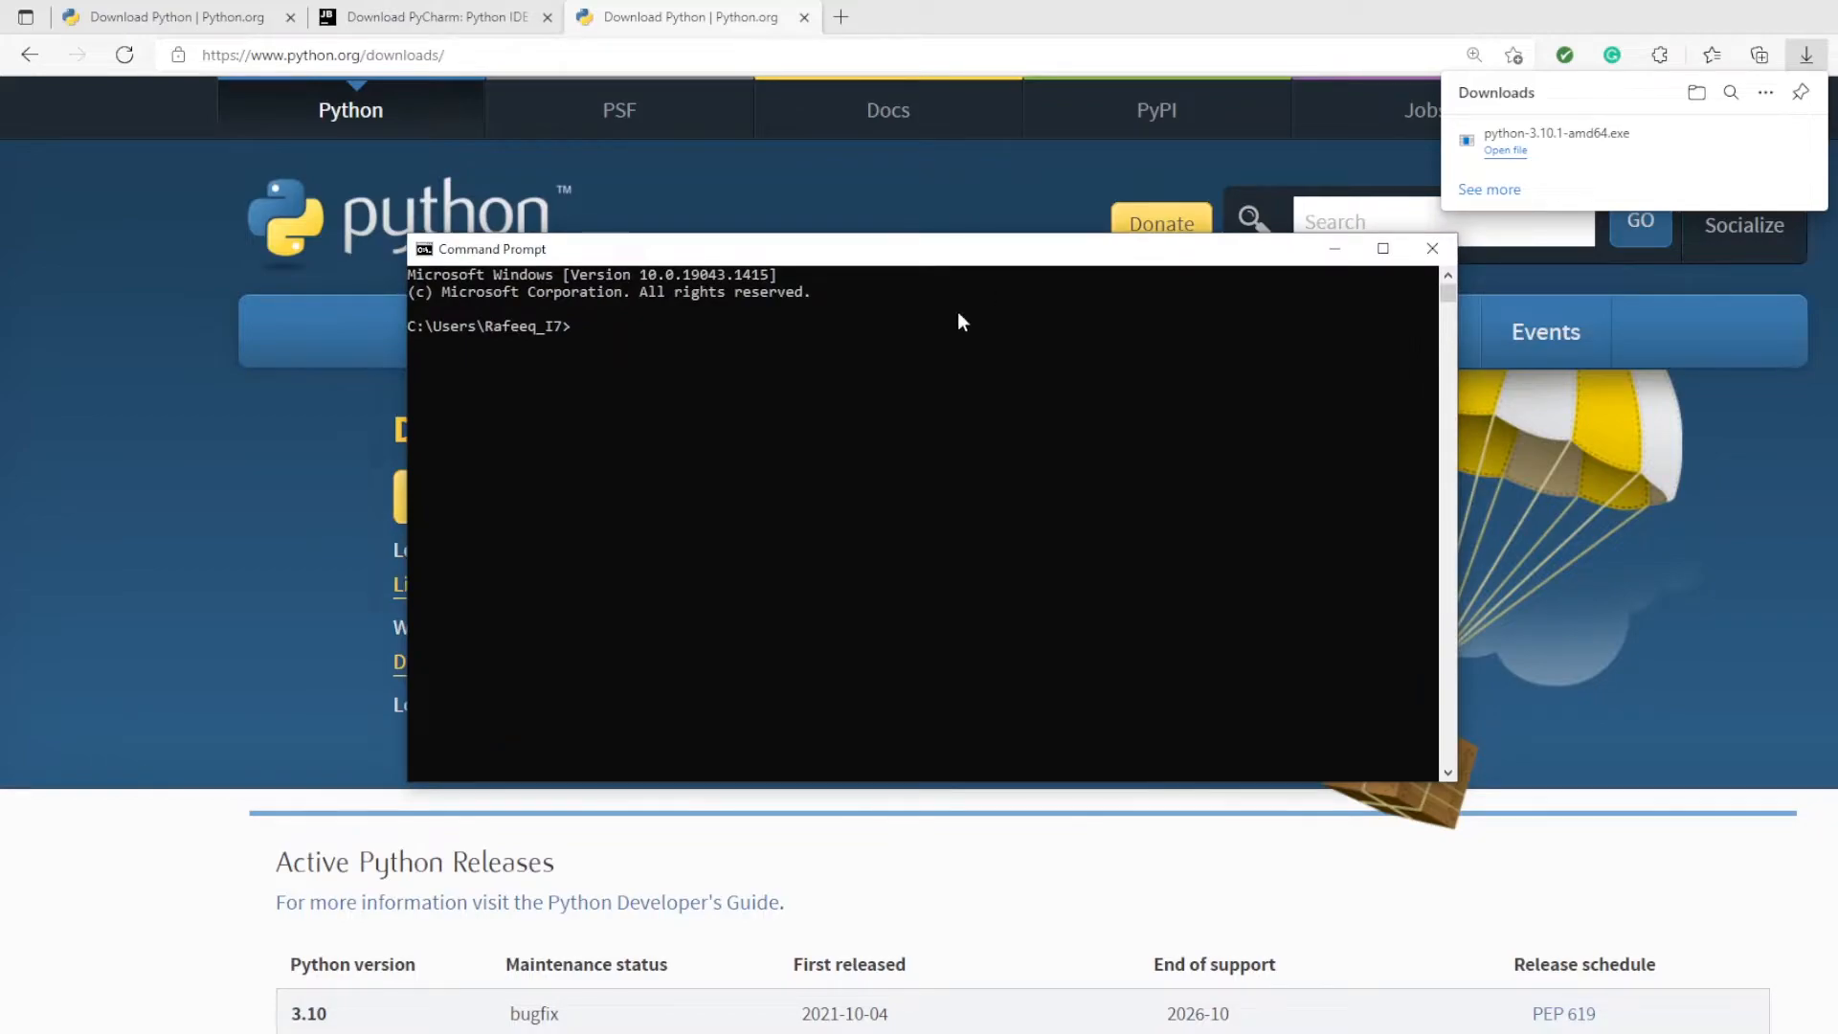
click(589, 337)
text(python --version)
key(Return)
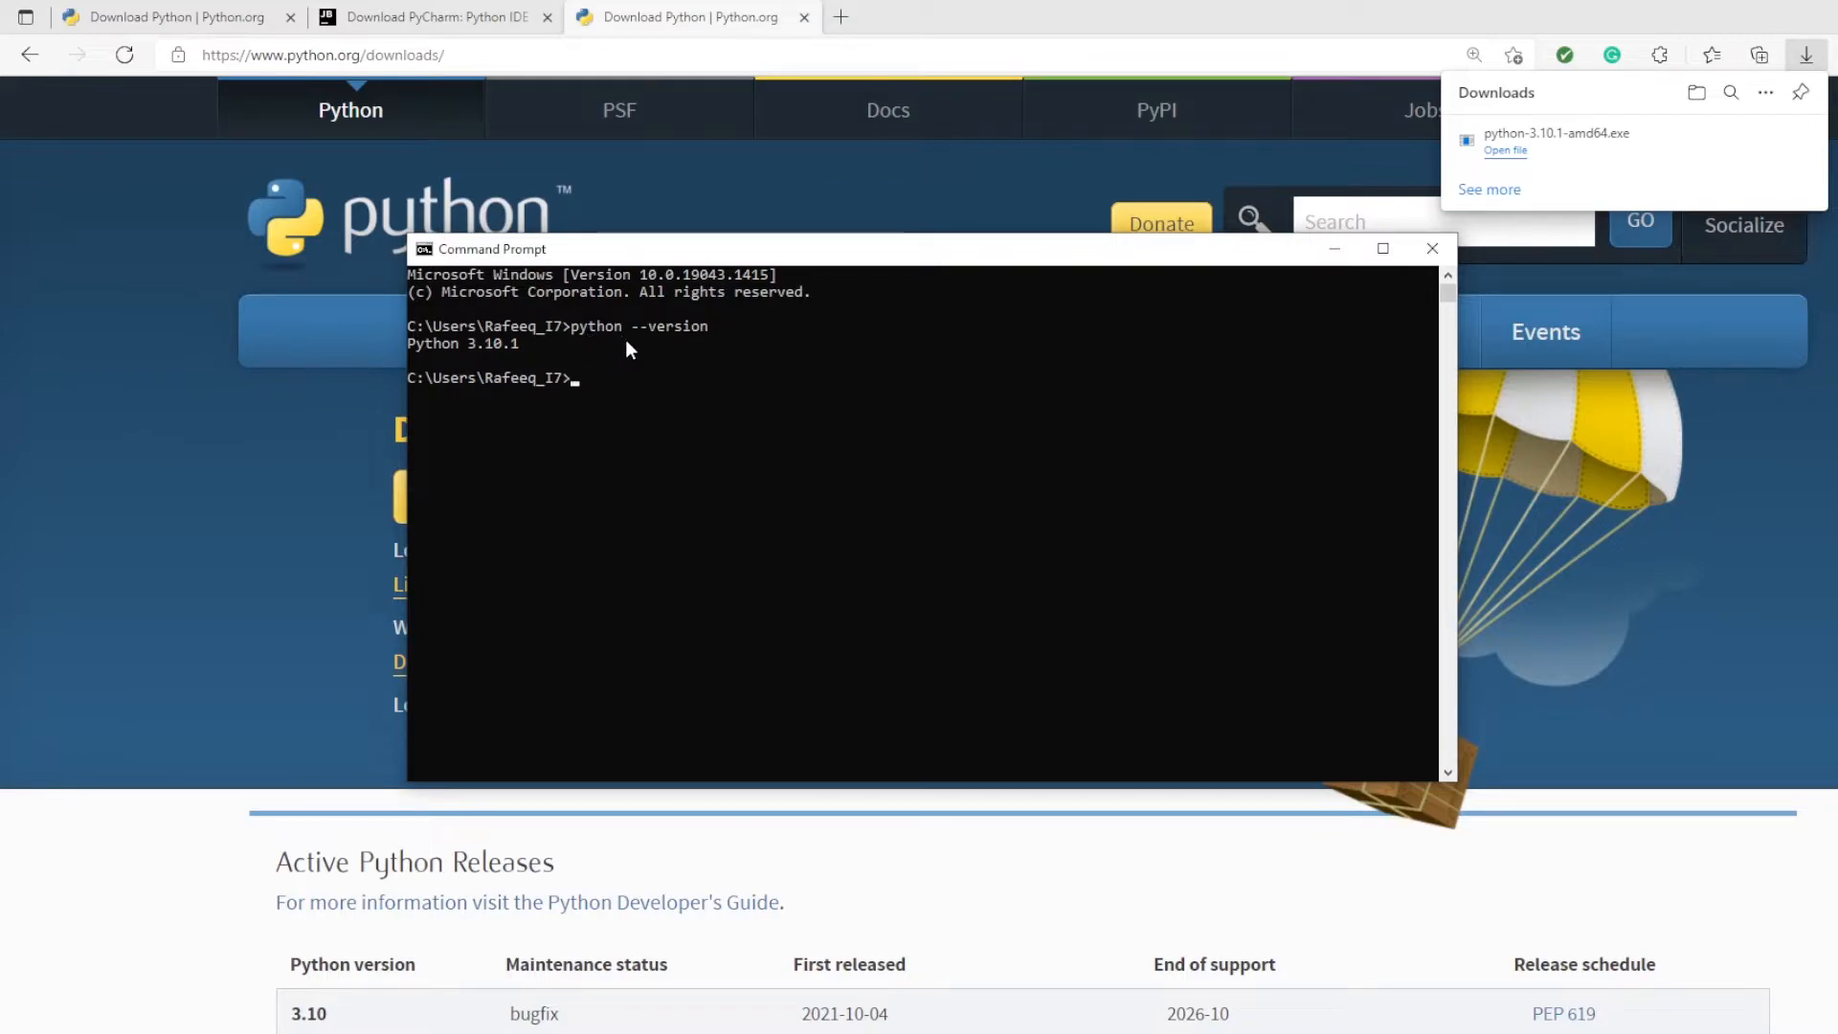
ctrl+scroll(676, 393, up, 2)
ctrl+scroll(675, 393, up, 1)
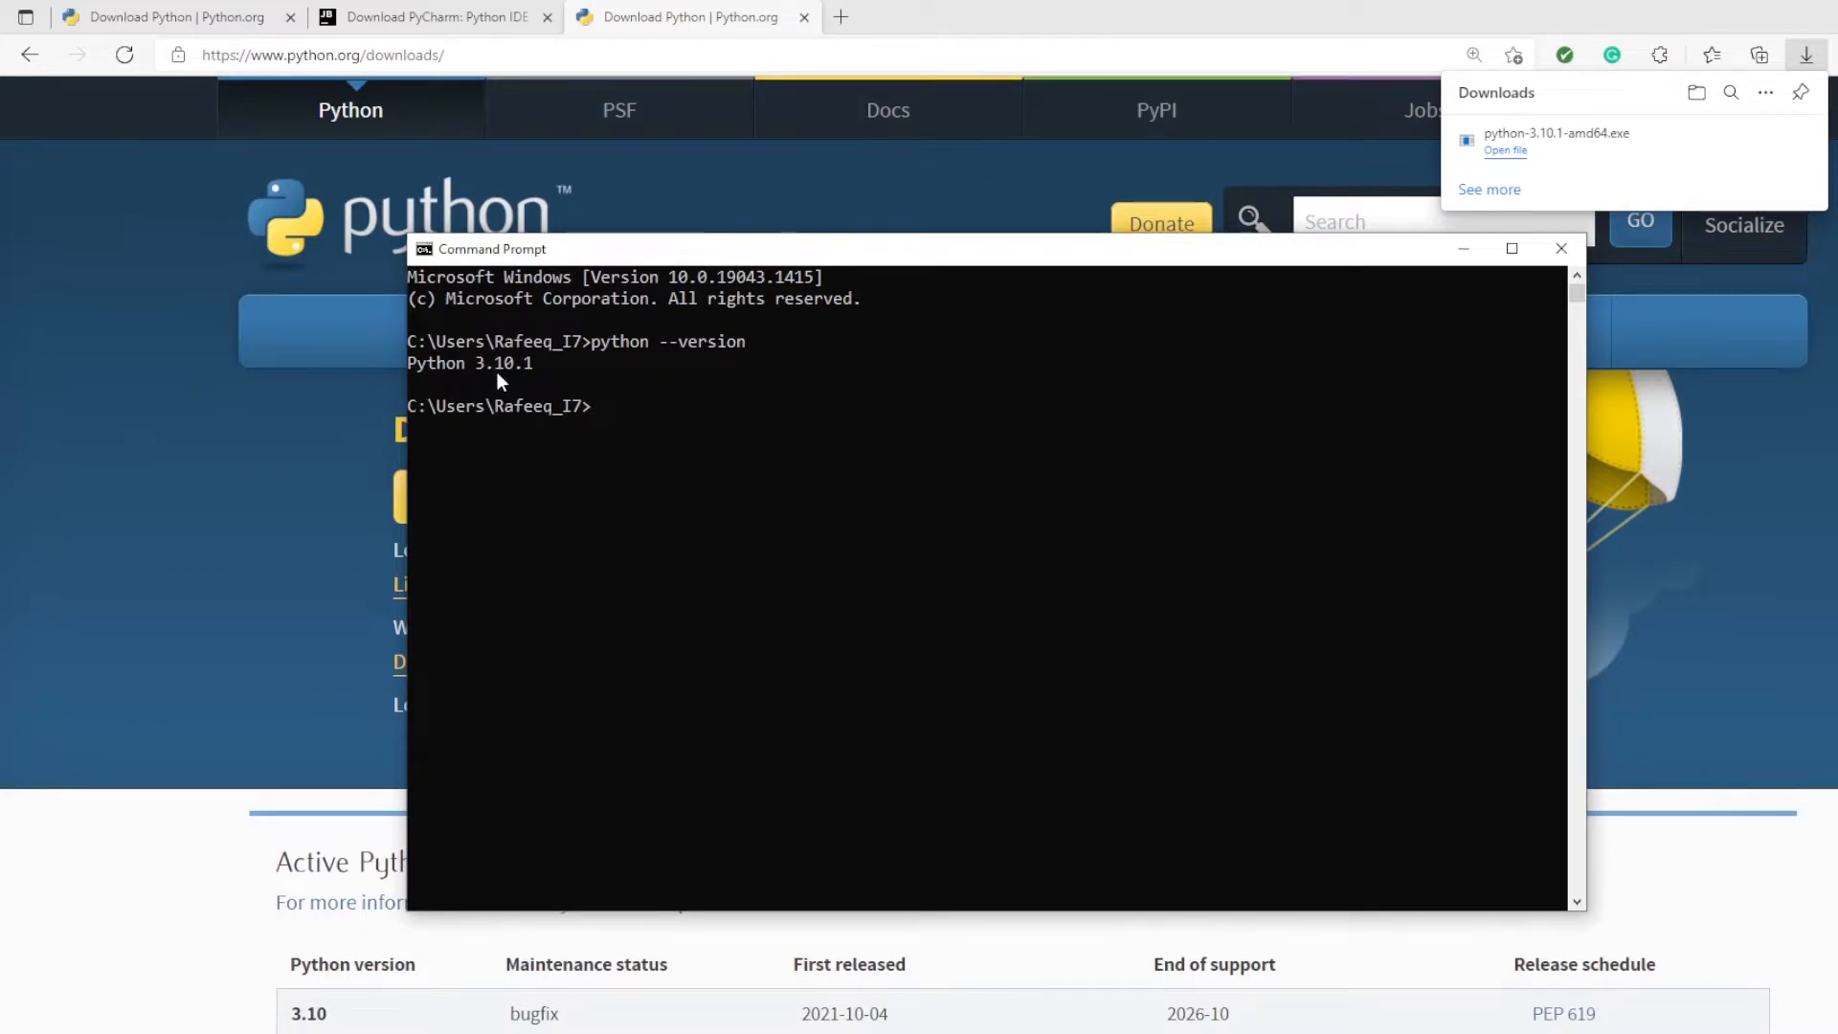
Step: Start the interactive Python interpreter in Command Prompt and run print("Test")
click(540, 379)
click(427, 252)
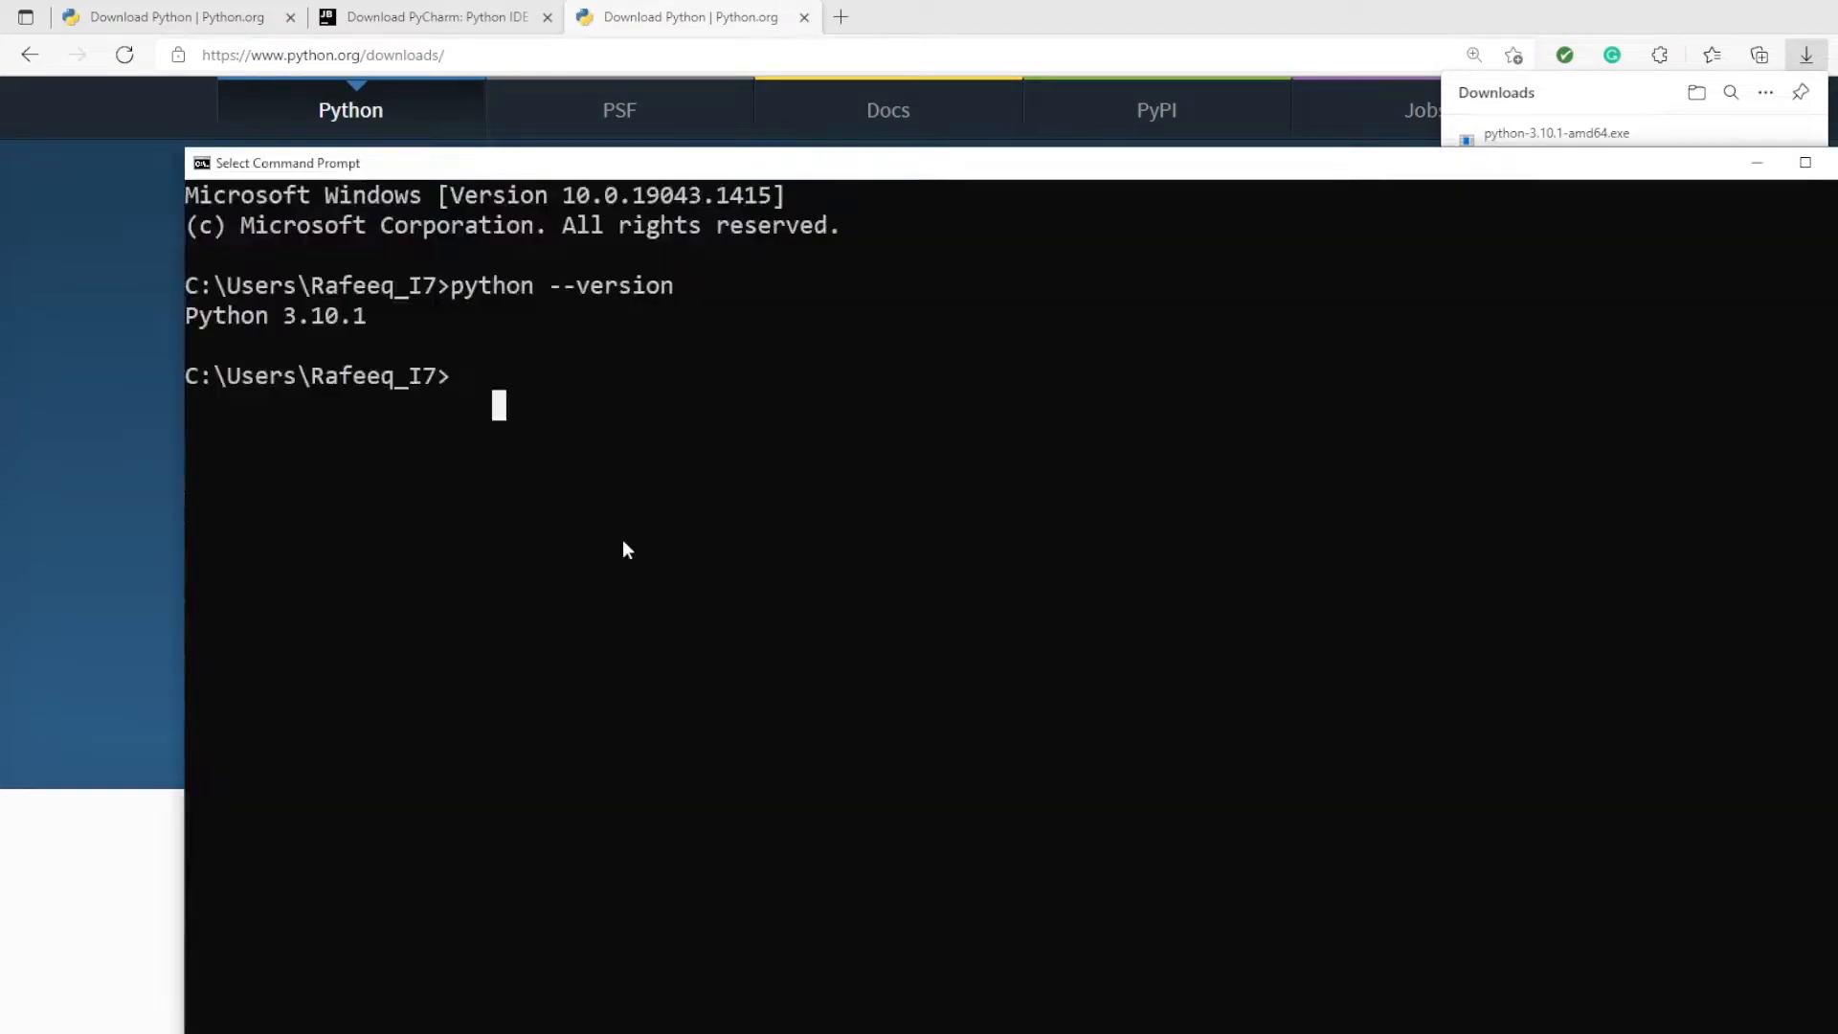
text(python)
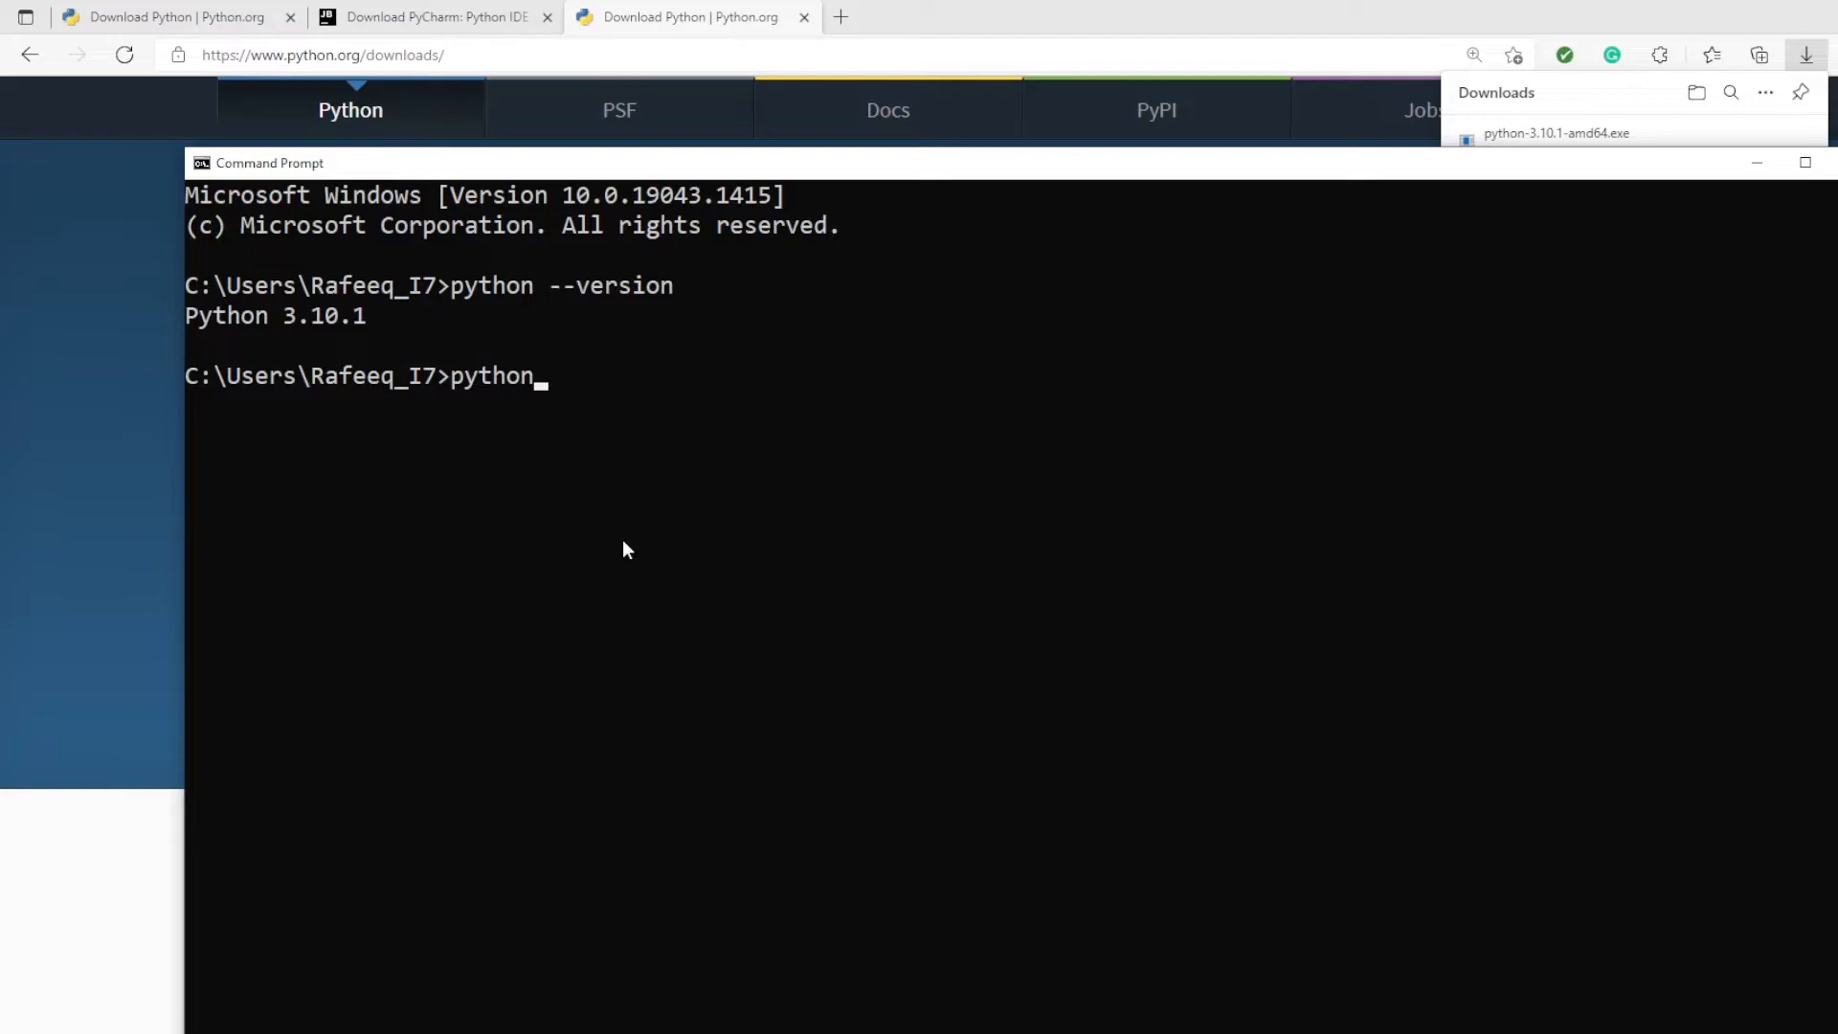
key(Return)
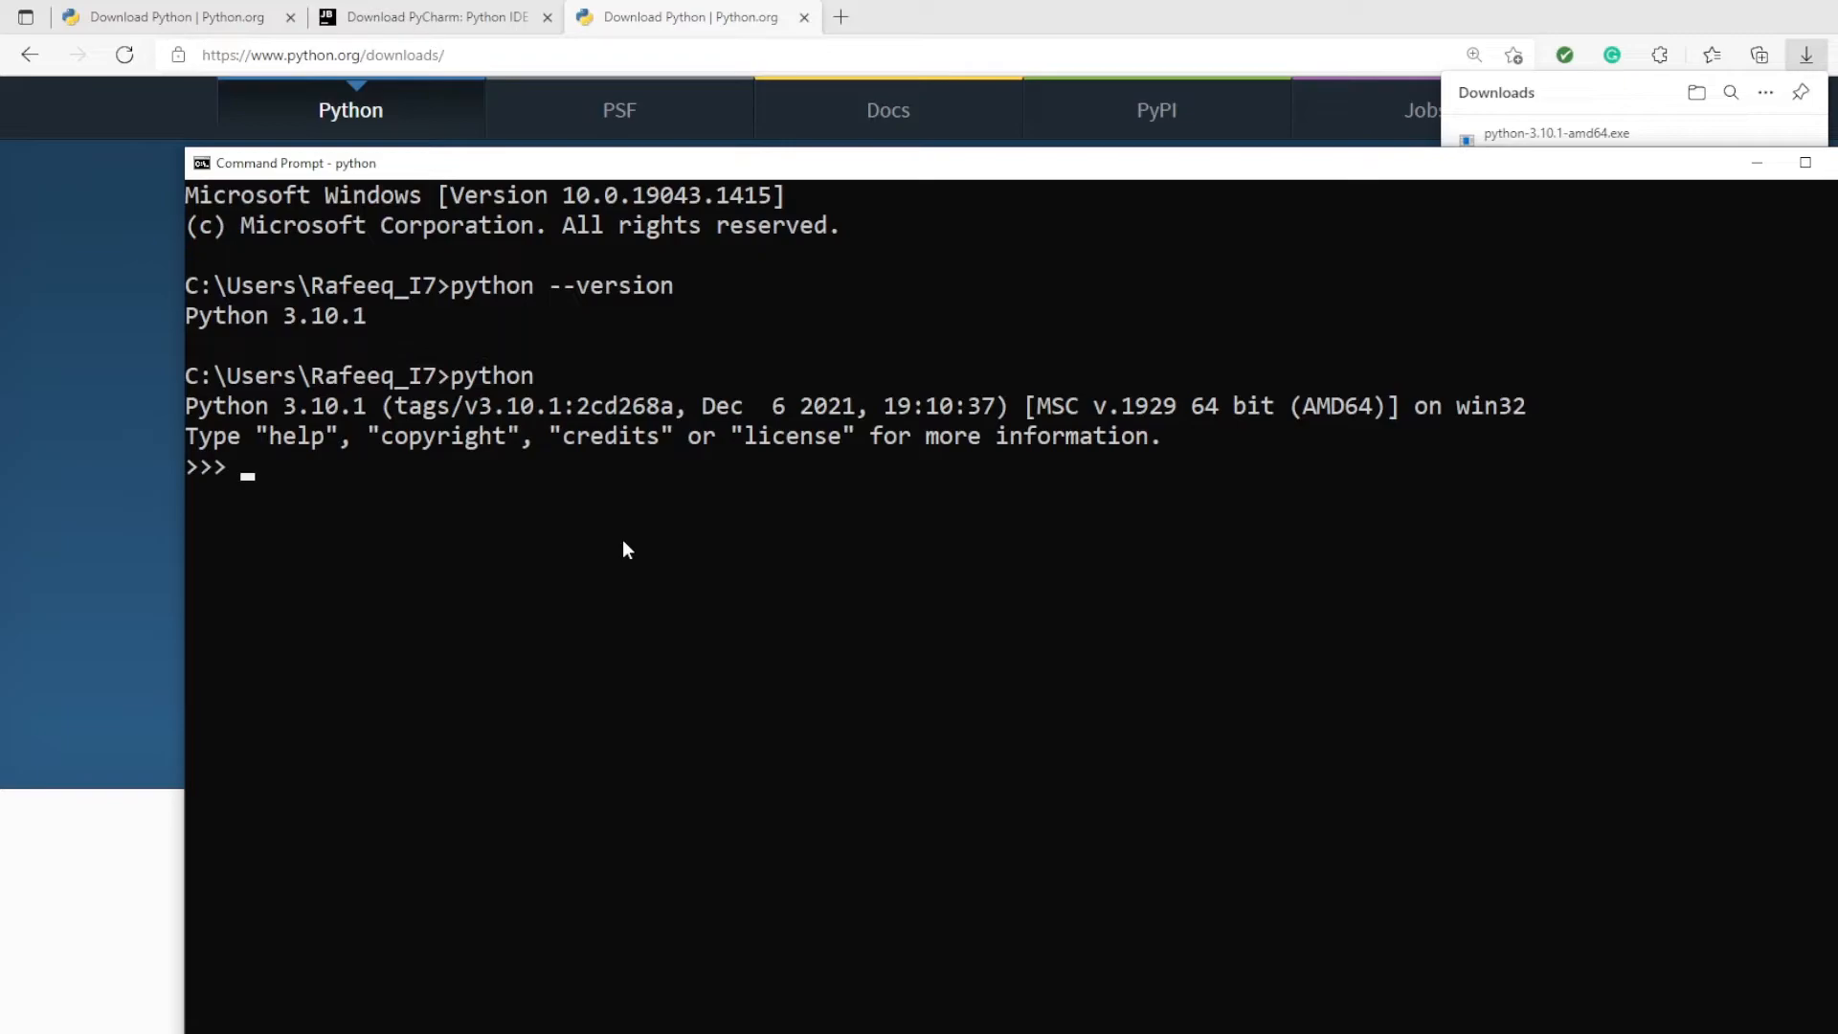
text(print("Test"))
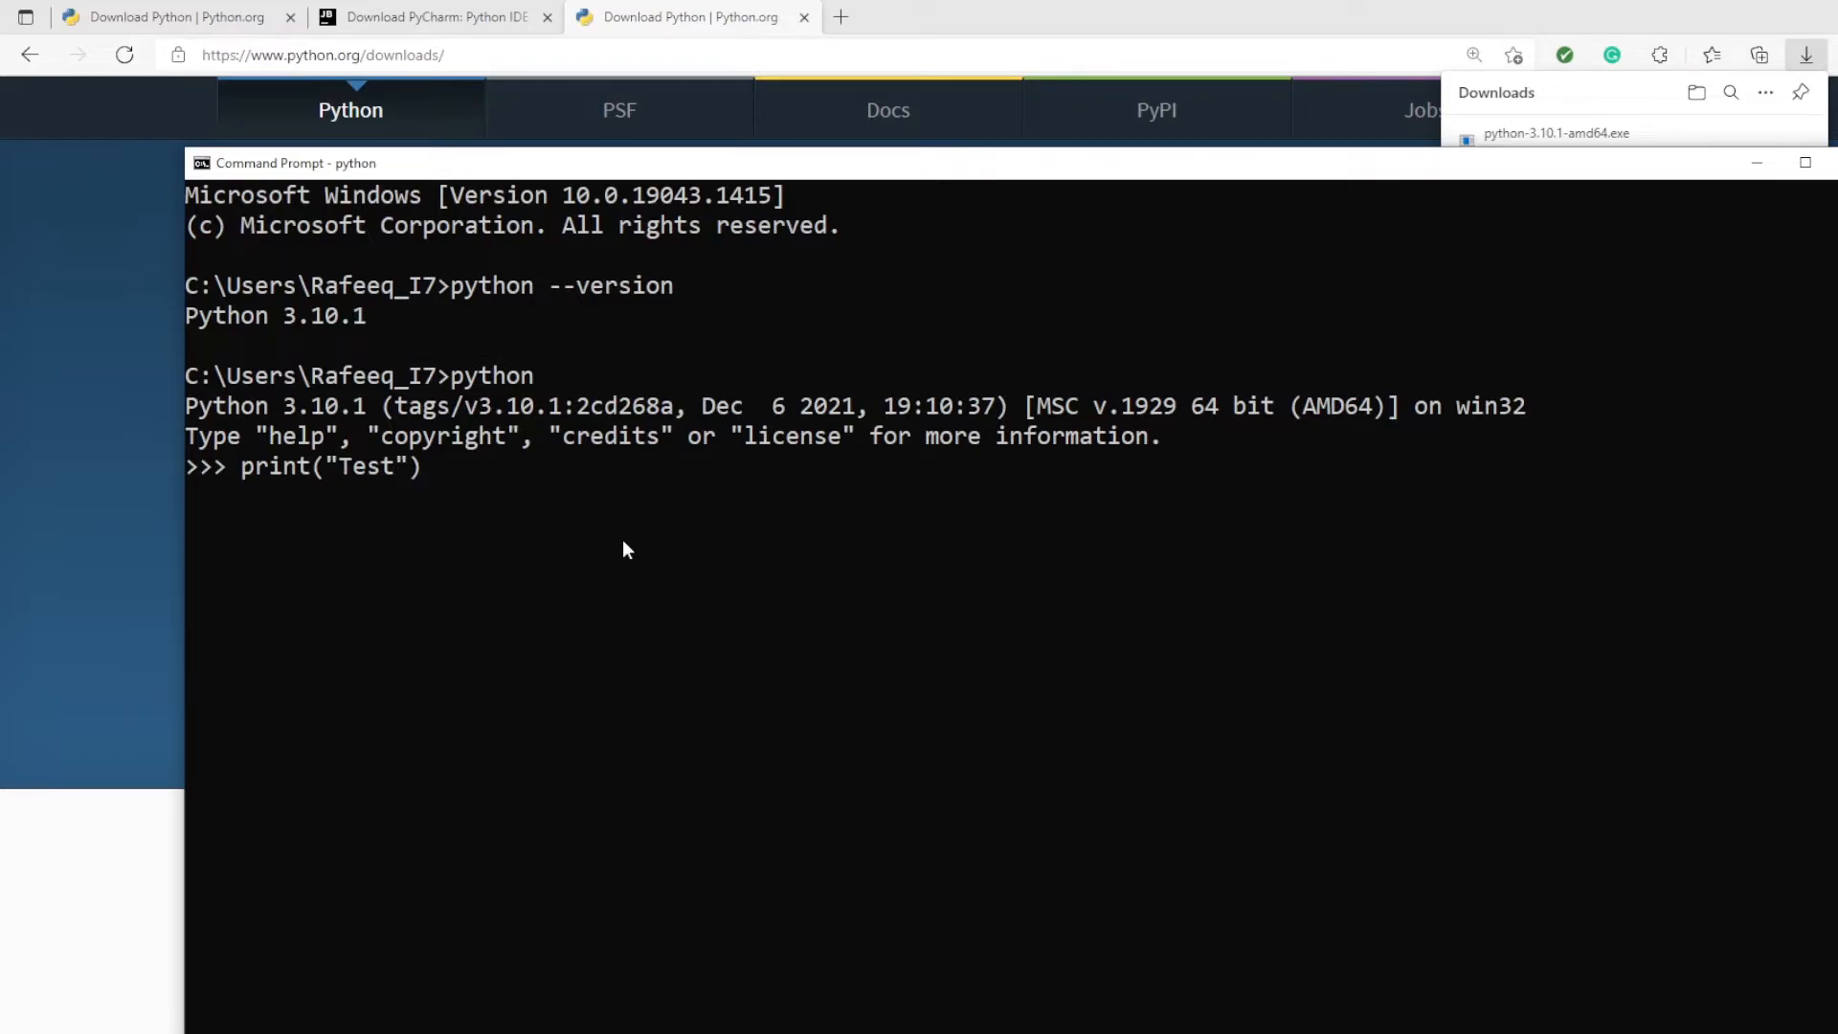
key(Return)
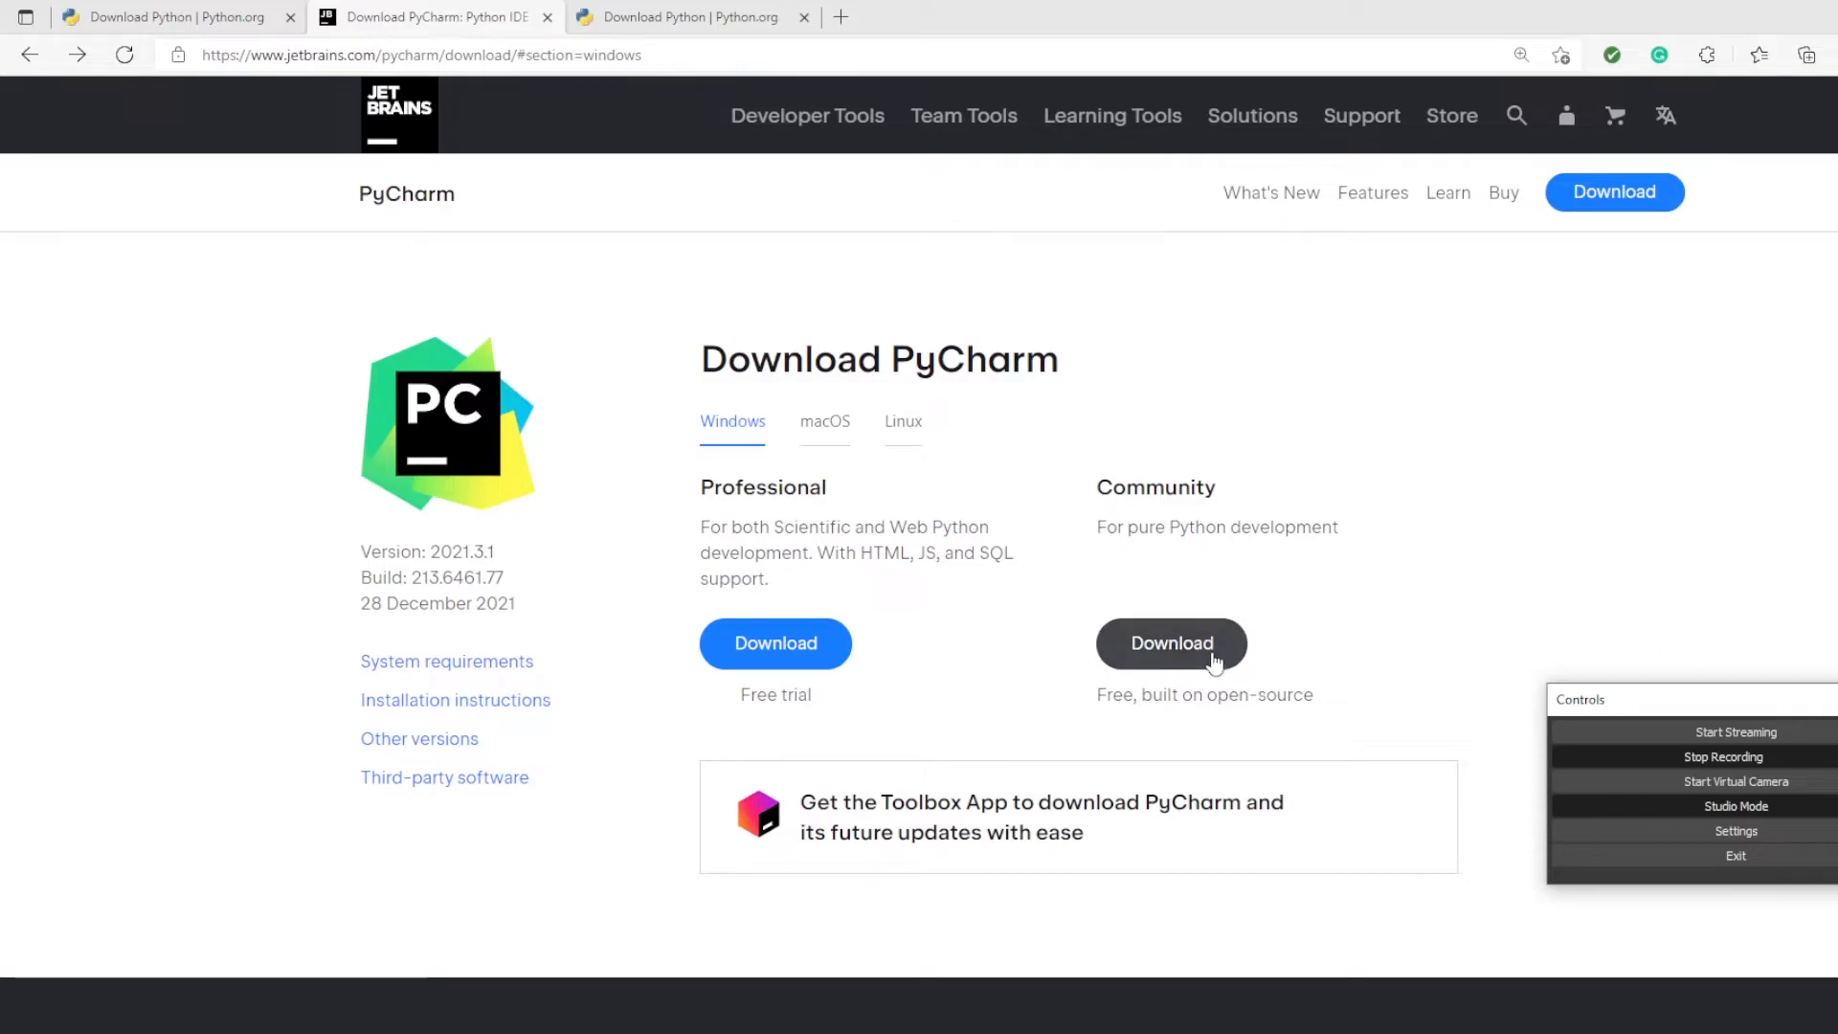
Step: Download PyCharm Community for Windows from the JetBrains page and keep the default destination folder in its setup
click(1147, 664)
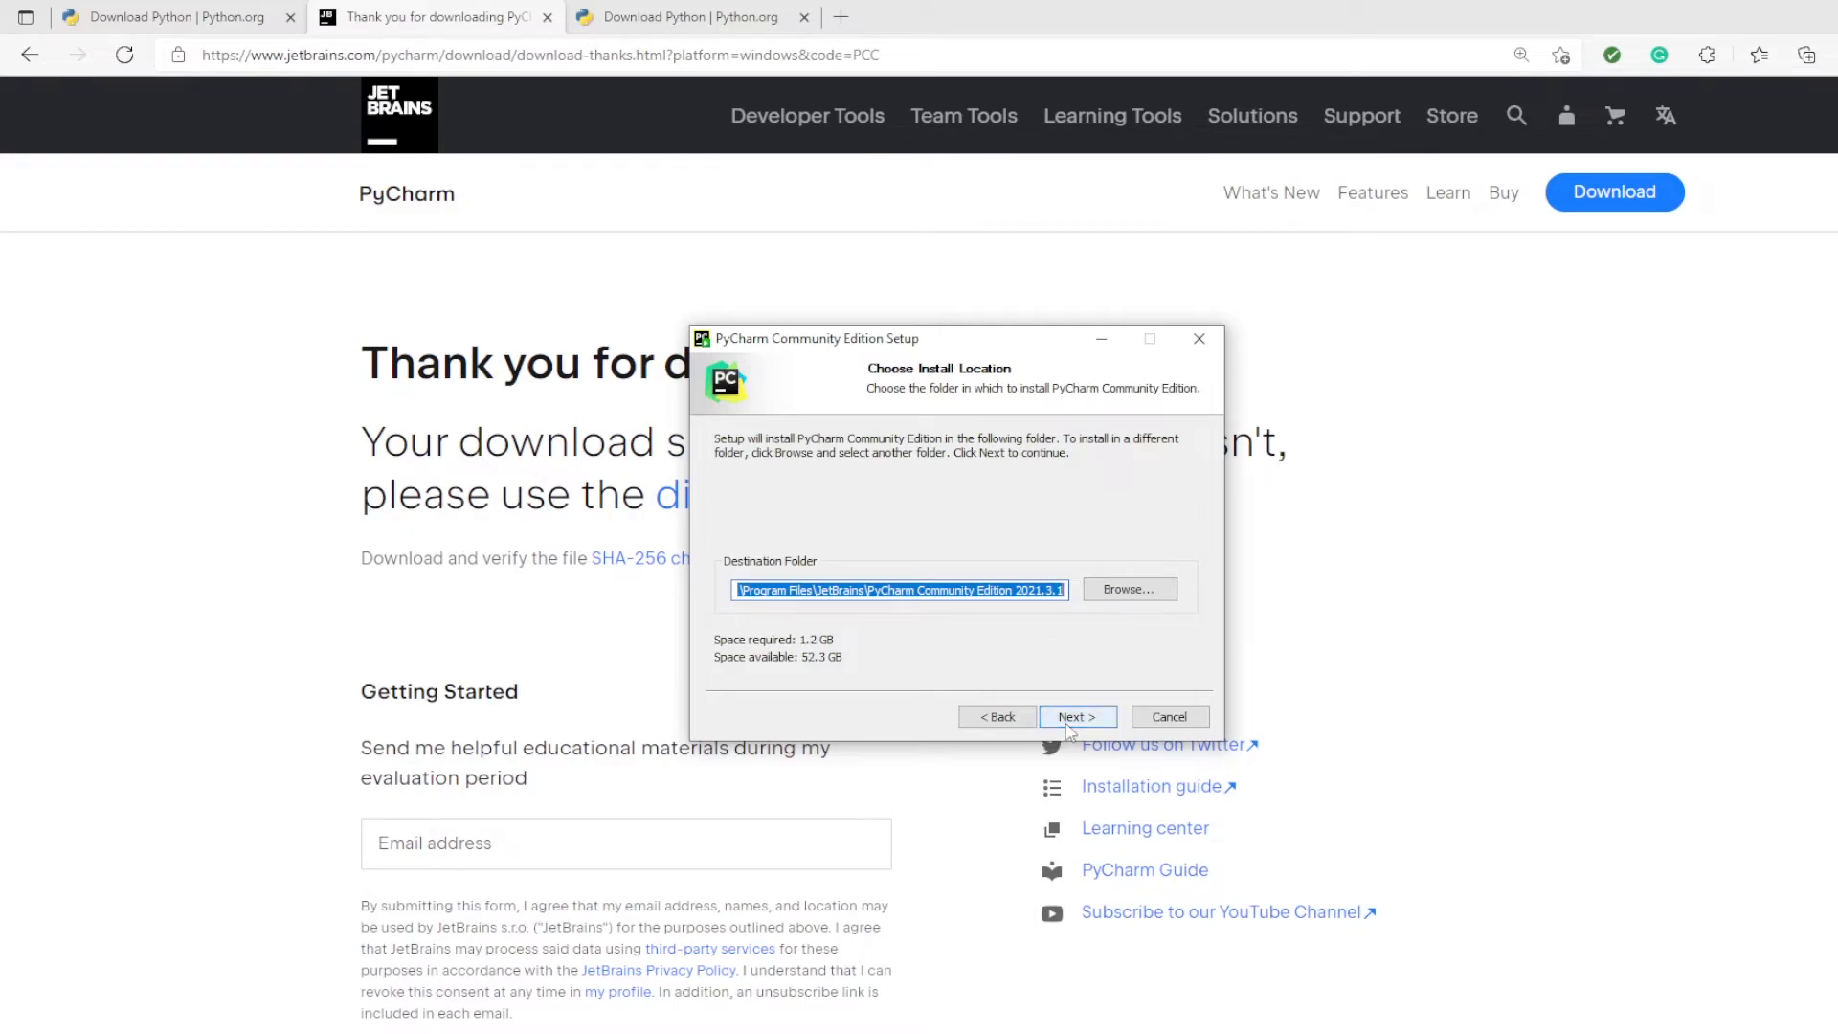
click(1071, 718)
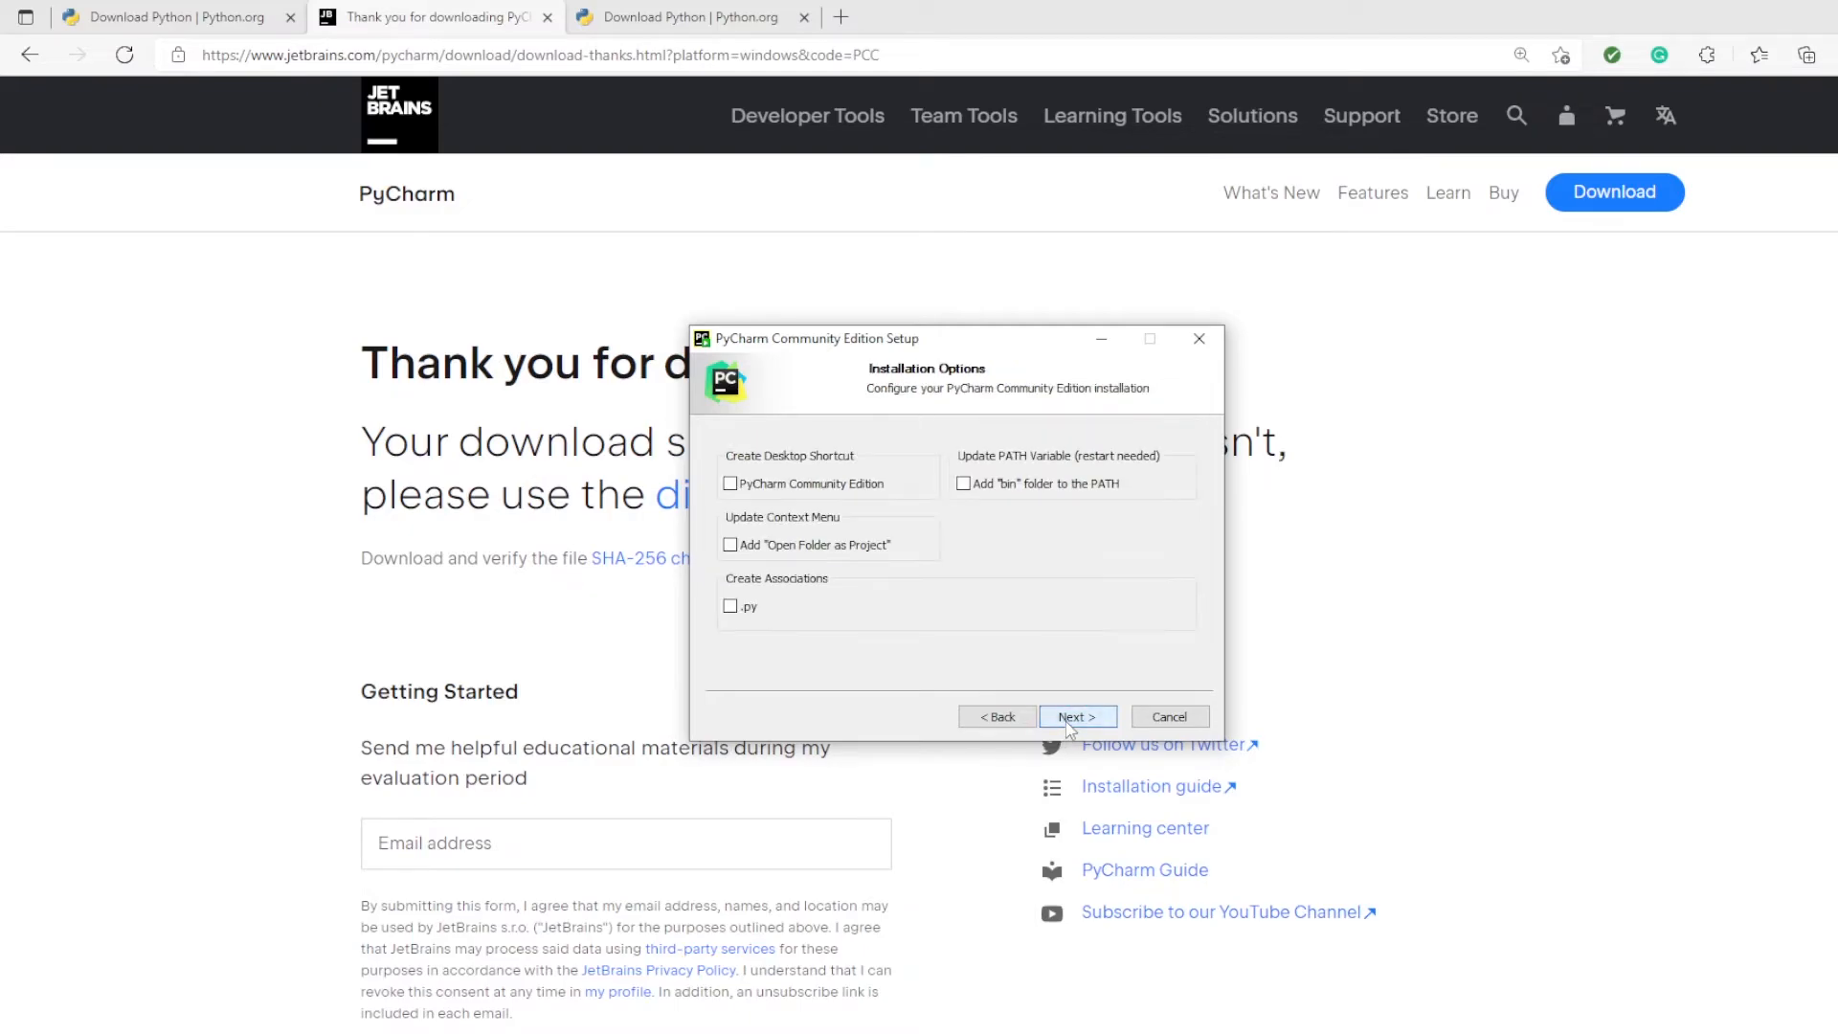
Step: Install PyCharm with a desktop shortcut, "Open Folder as Project", .py association and bin folder in PATH, leaving the reboot as manual
click(731, 484)
click(730, 545)
click(730, 606)
click(963, 485)
click(1062, 718)
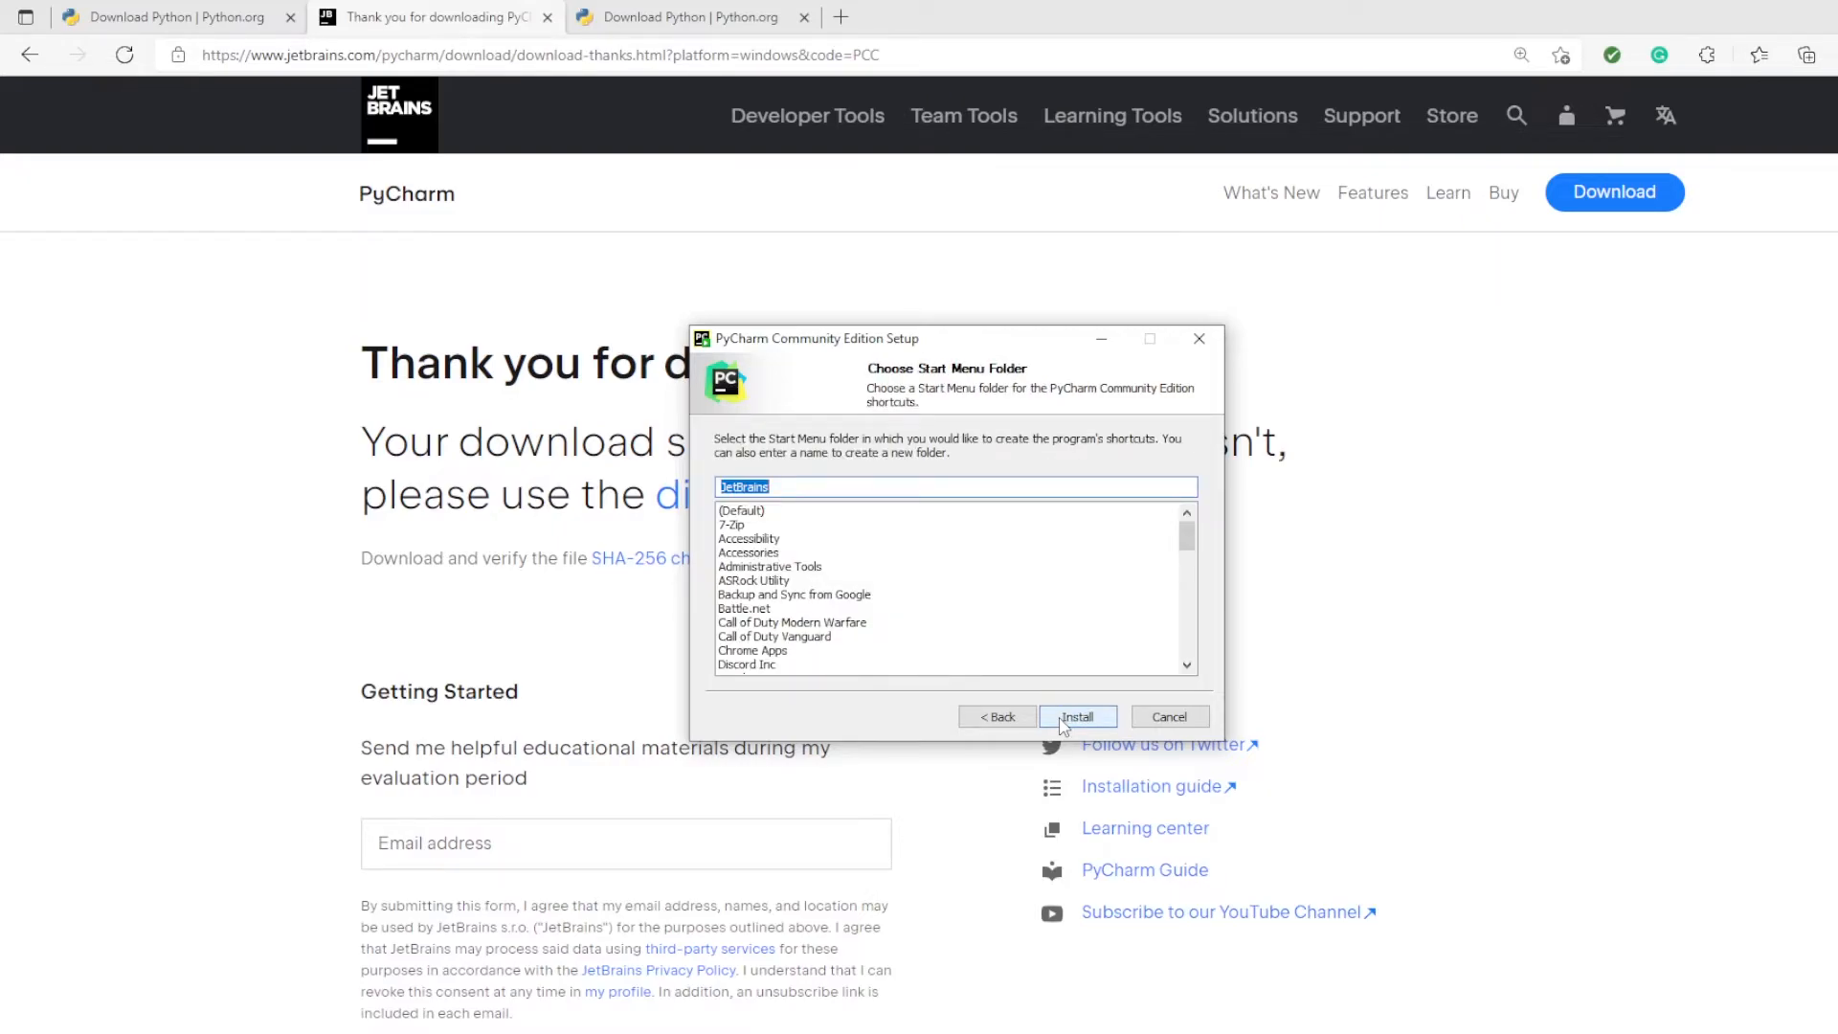
click(1062, 720)
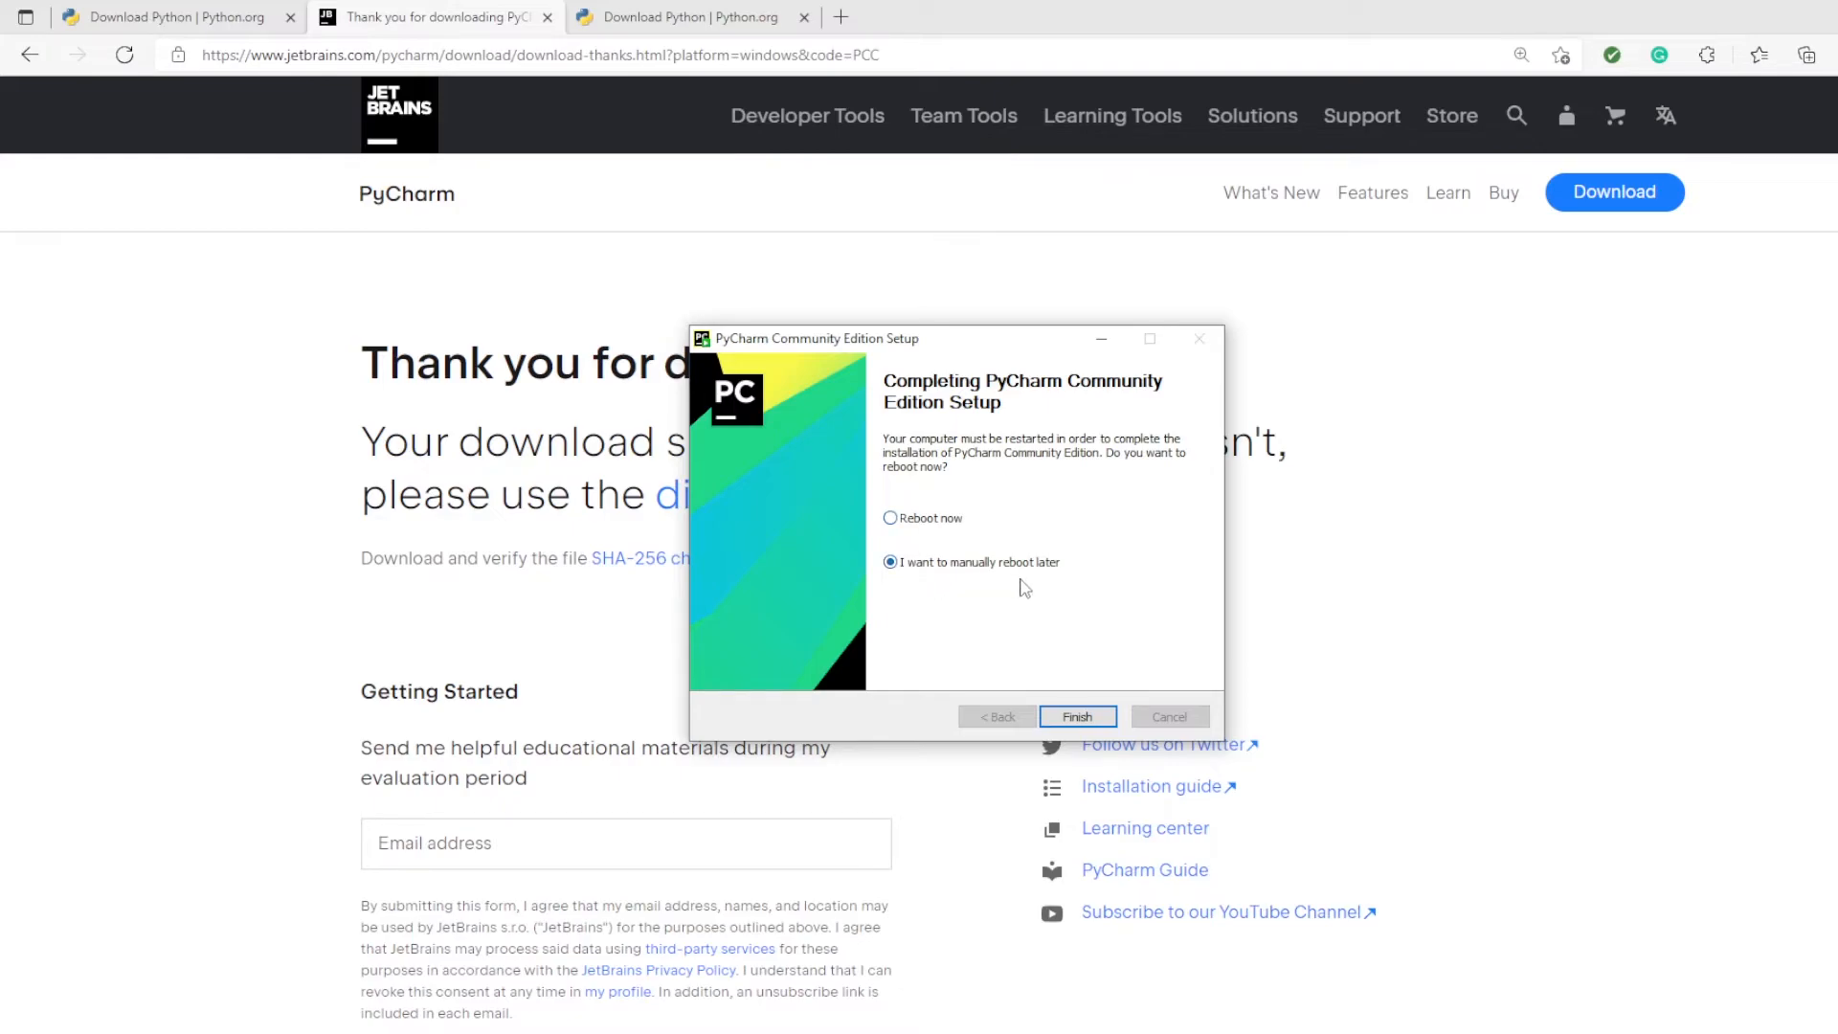
click(1069, 718)
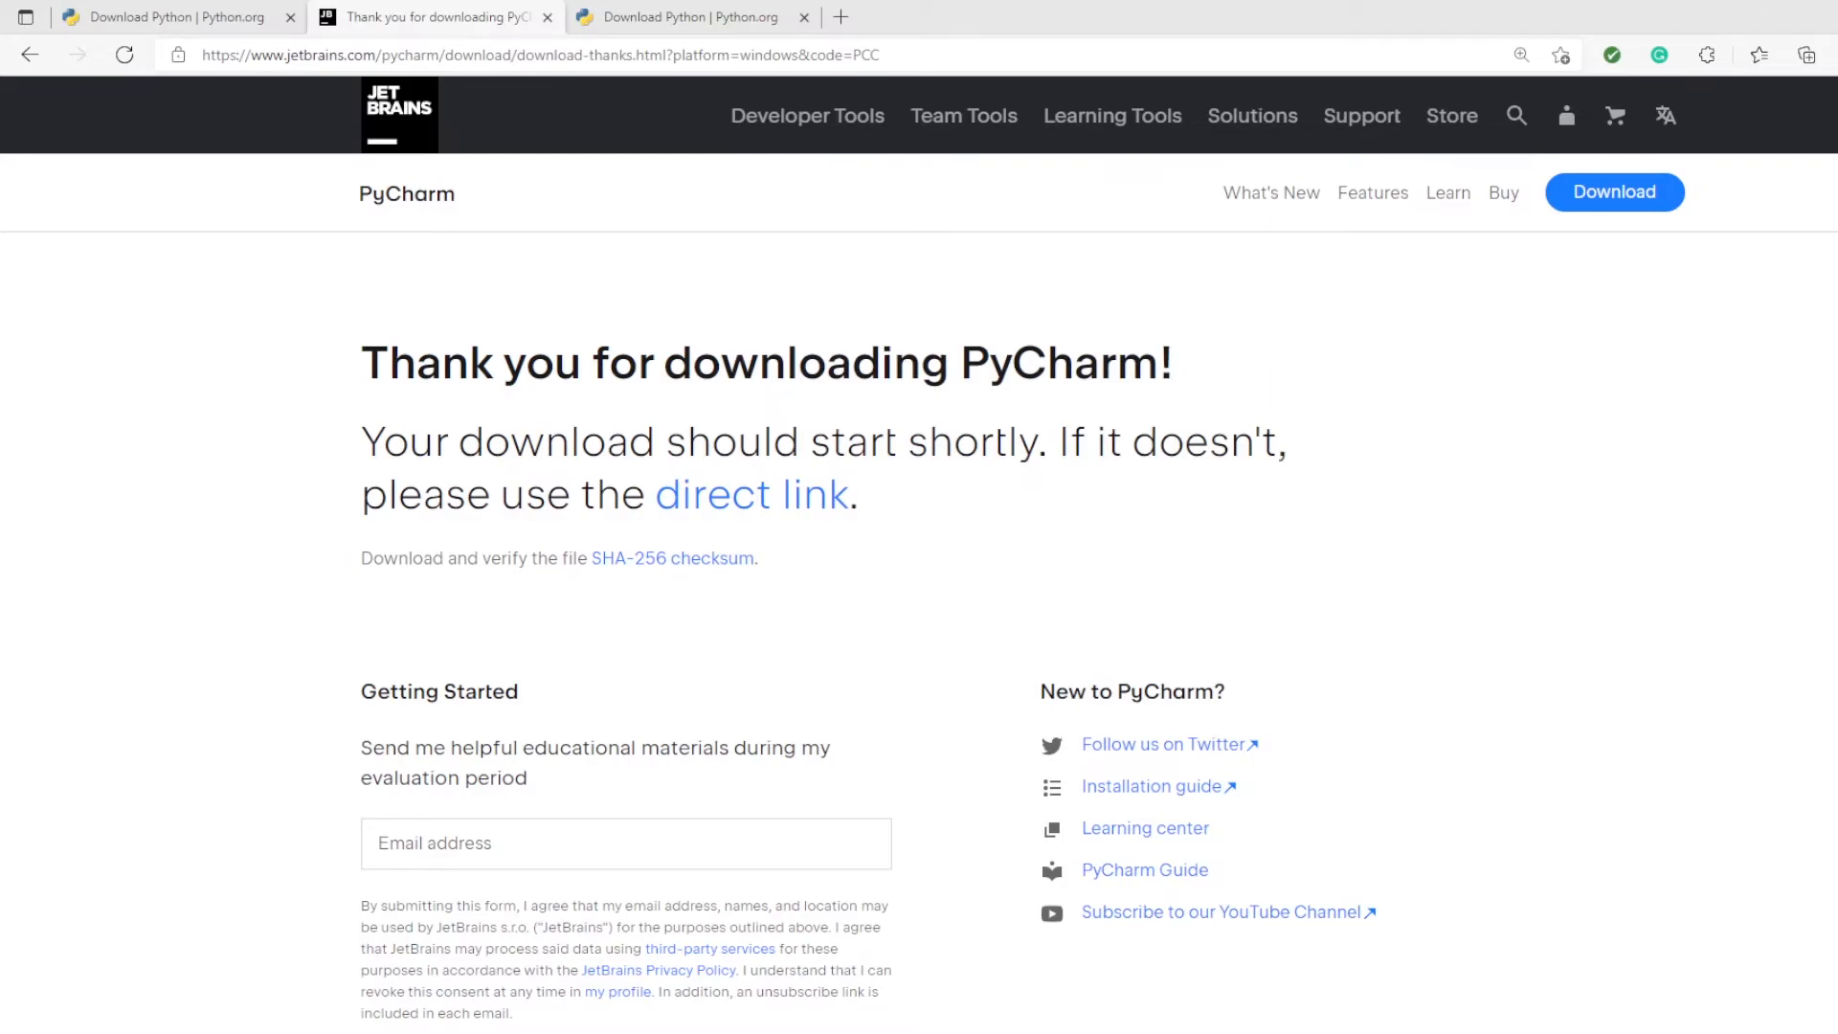
Step: Launch PyCharm Community Edition 2021.3.1 and accept the JetBrains user agreement
key(super)
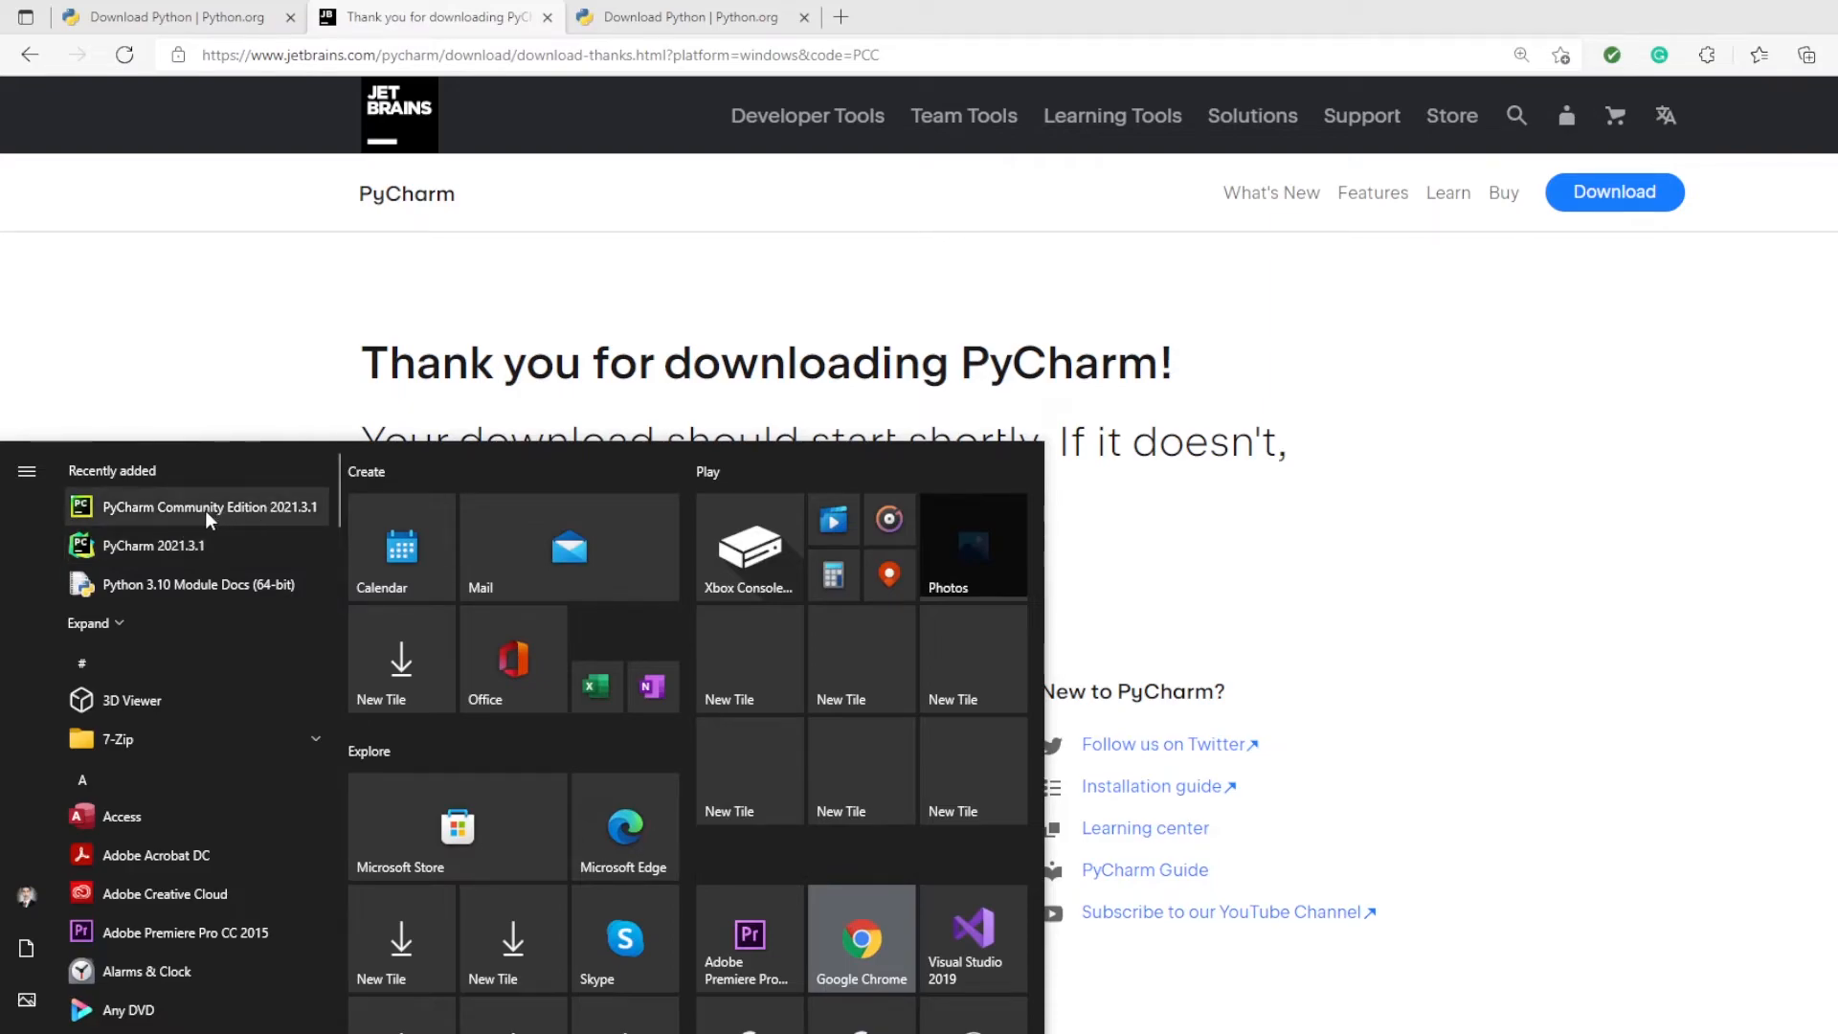
click(108, 505)
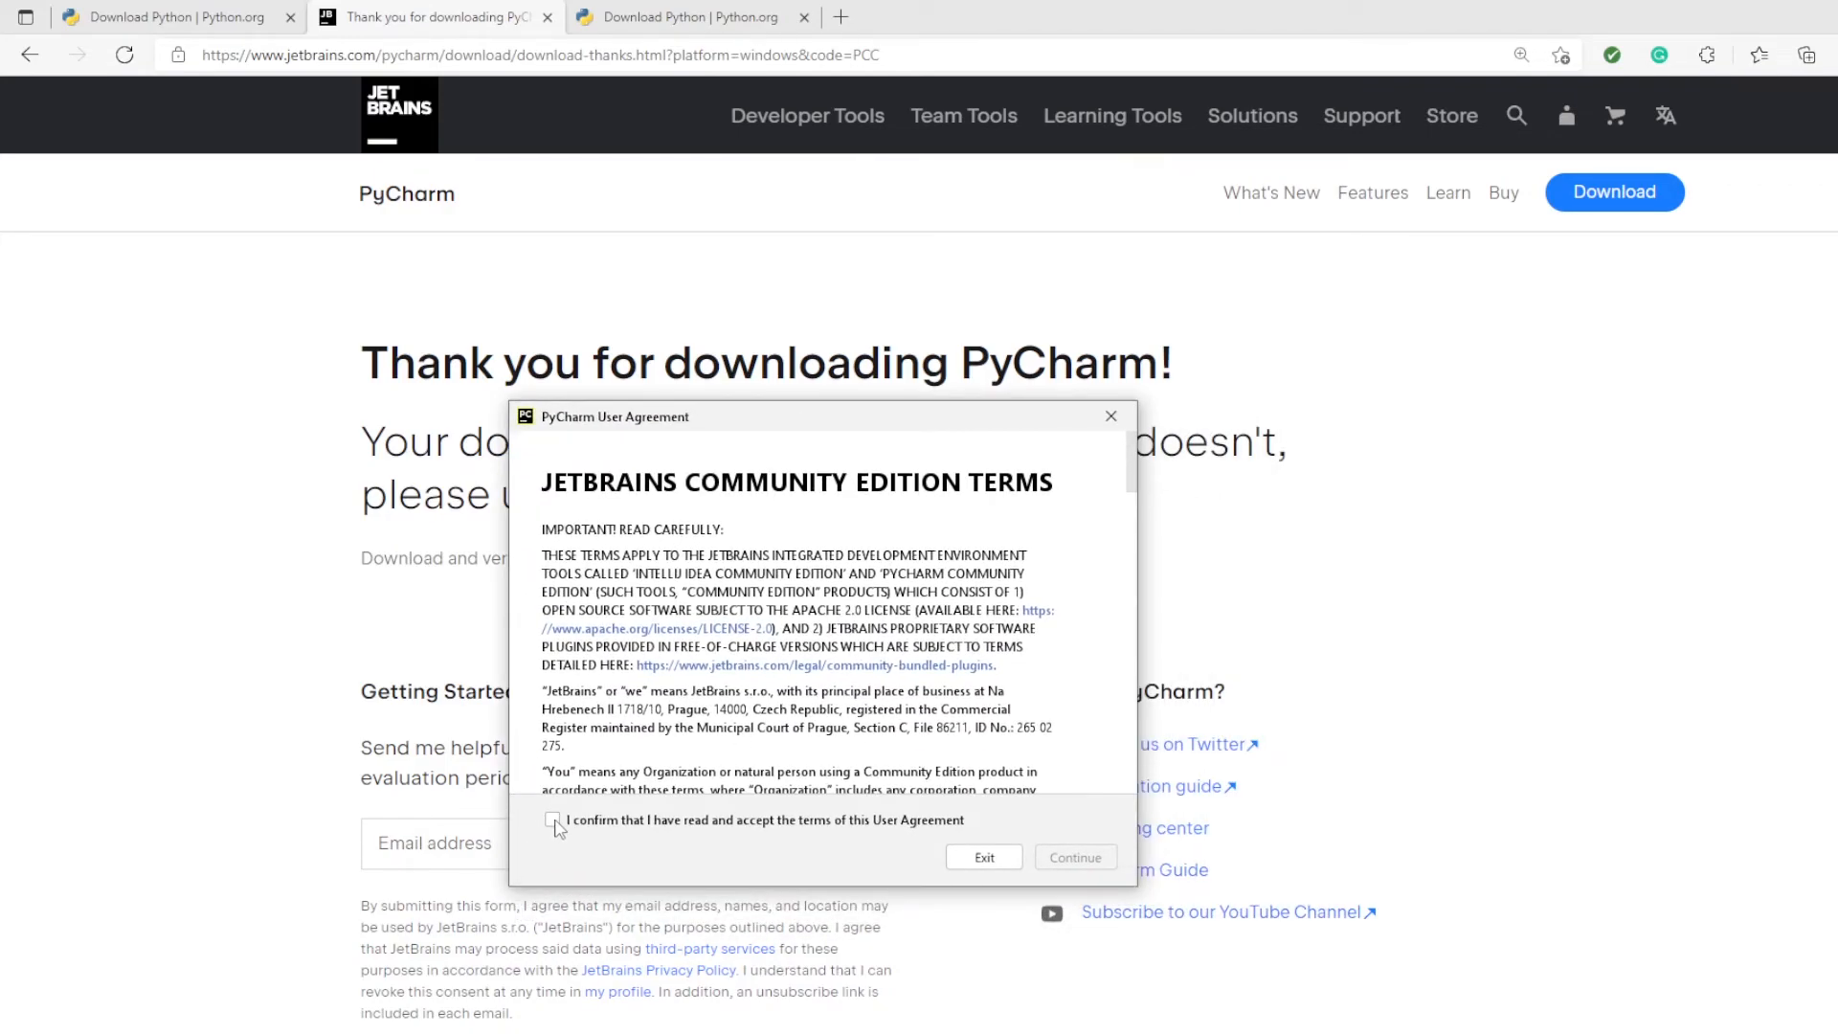
click(553, 820)
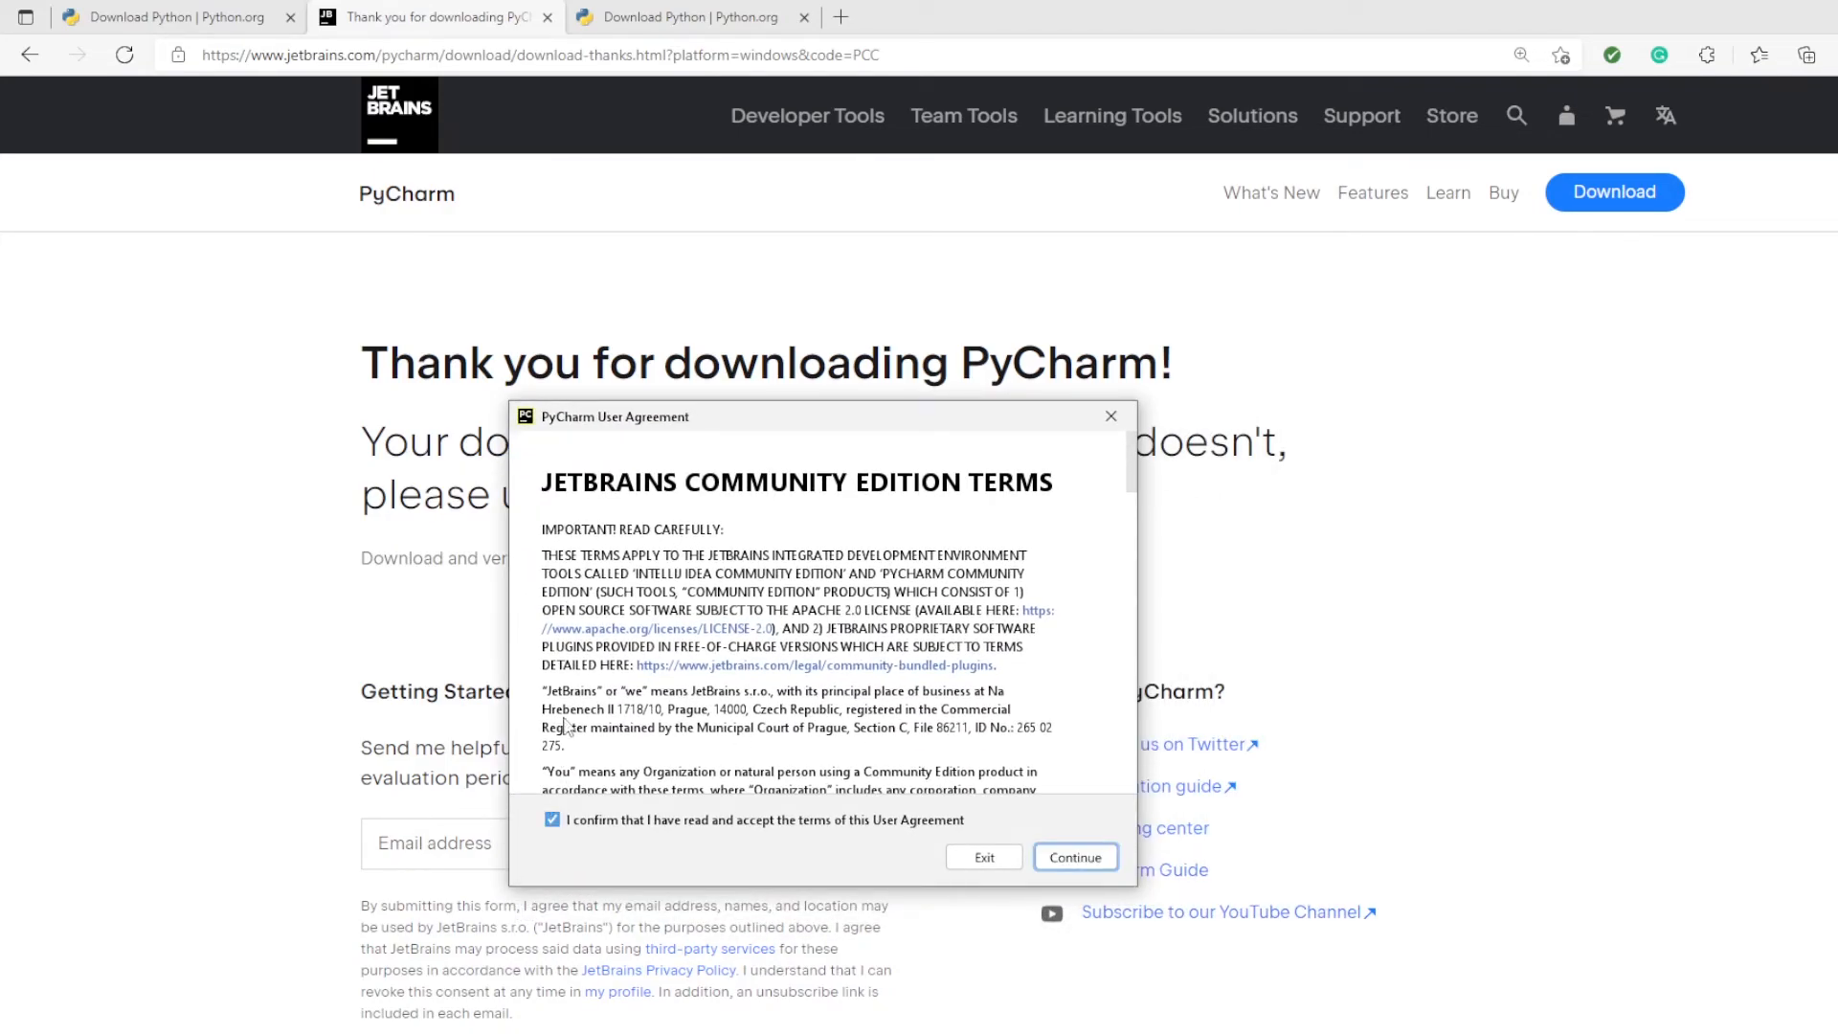
scroll(622, 756, down, 3)
scroll(622, 756, down, 1)
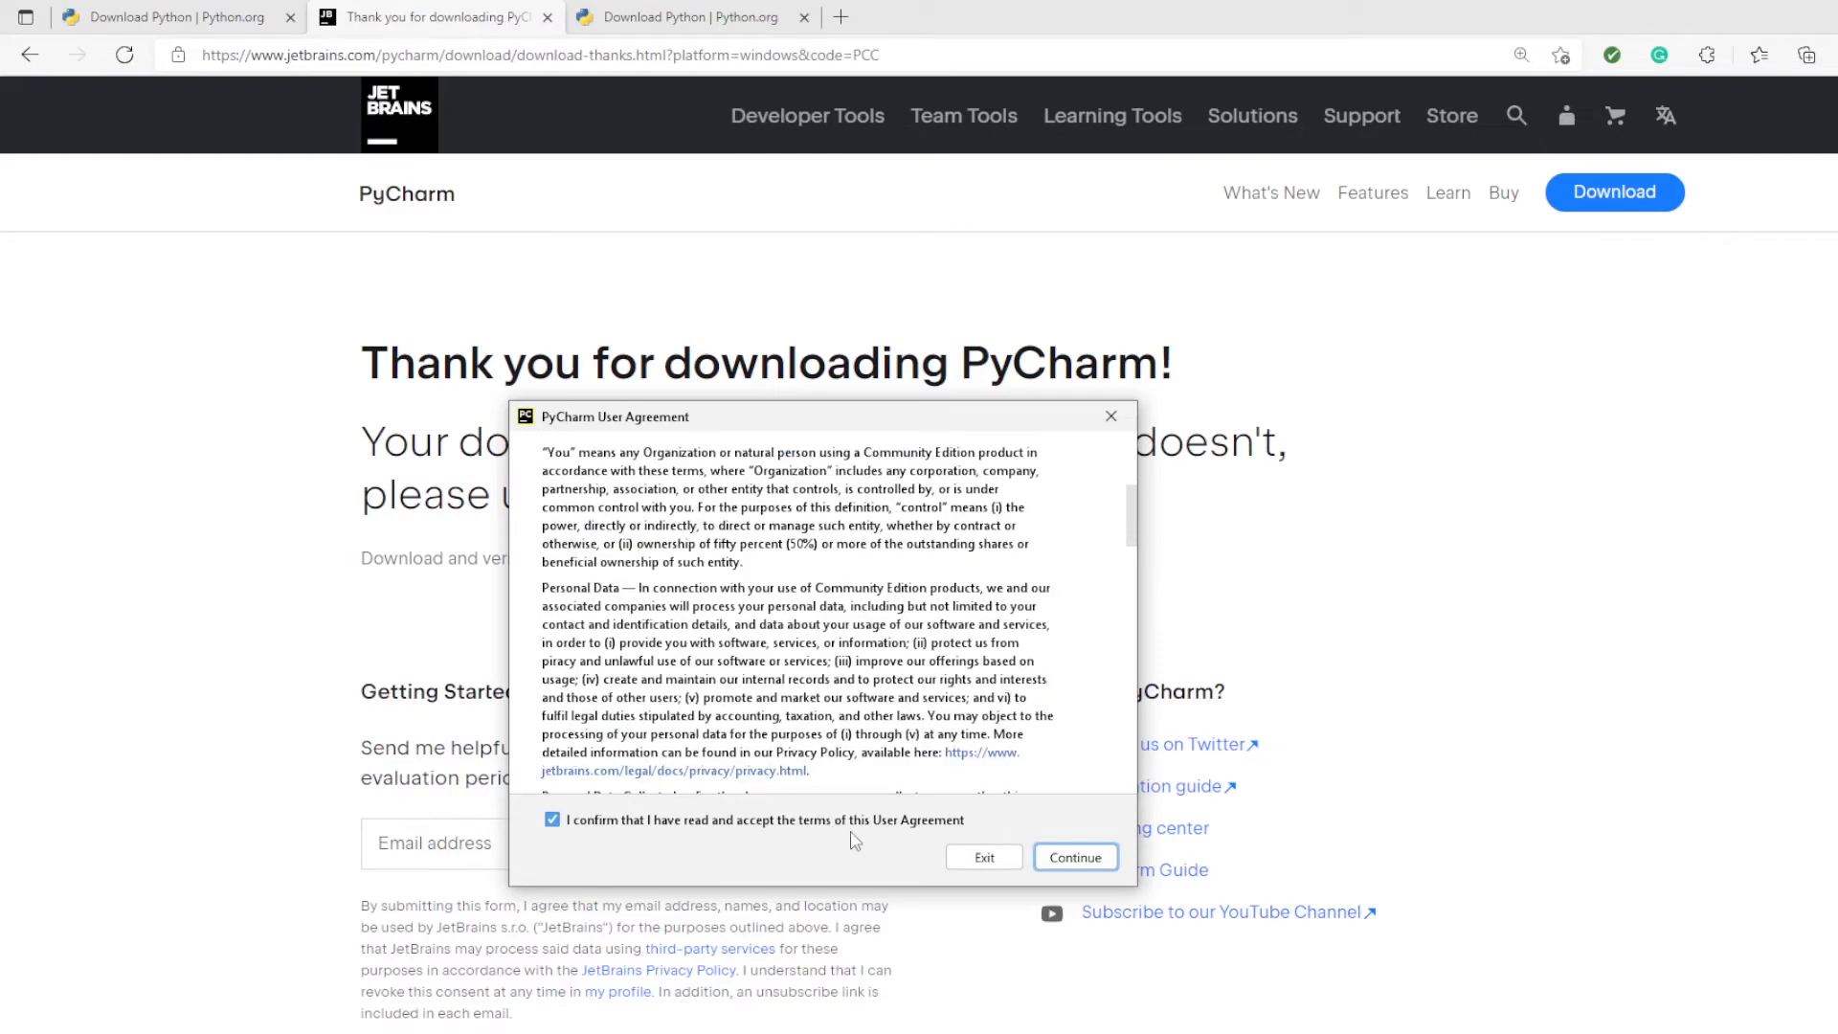
click(1076, 857)
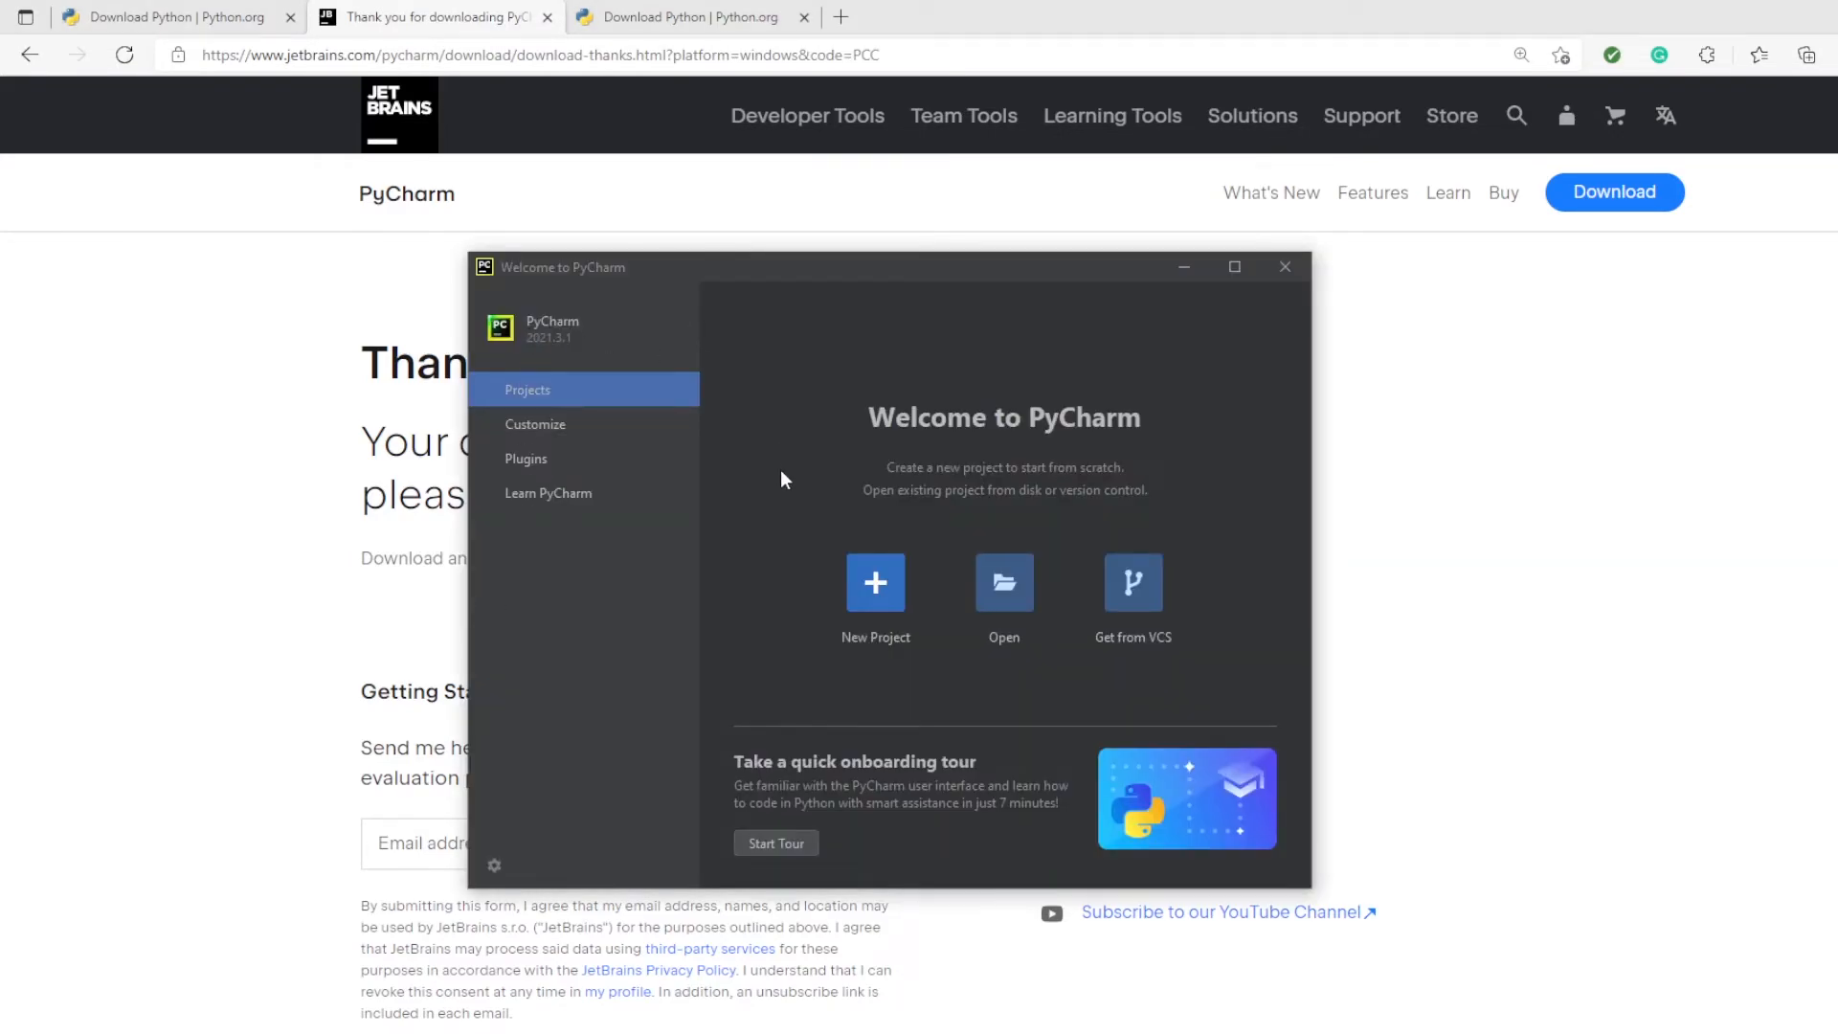
Step: Create a new project named pythonProject with a new Virtualenv based on Python 3.10 and a main.py welcome script, and maximize its window
click(877, 584)
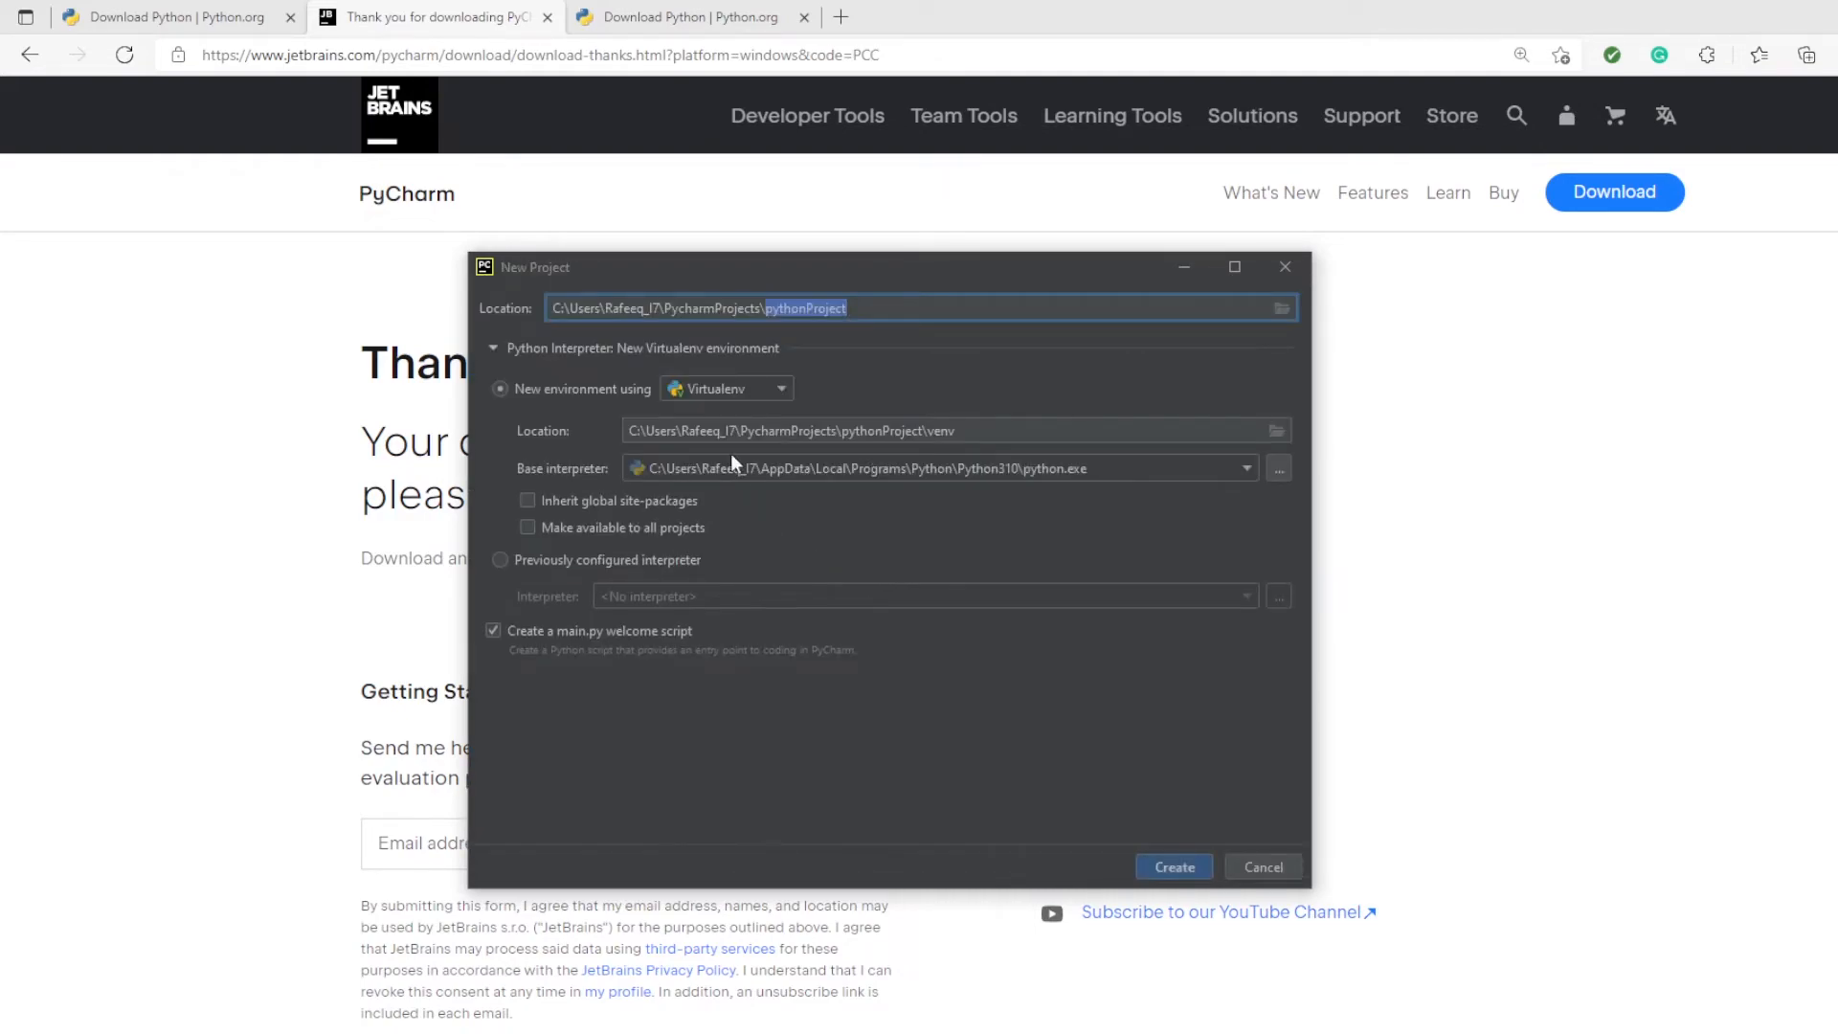
click(894, 294)
mouse_move(549, 308)
mouse_down()
mouse_move(856, 301)
mouse_move(549, 311)
mouse_up()
click(873, 301)
click(550, 311)
mouse_move(872, 311)
mouse_down()
mouse_move(508, 315)
mouse_move(901, 305)
mouse_up()
click(552, 304)
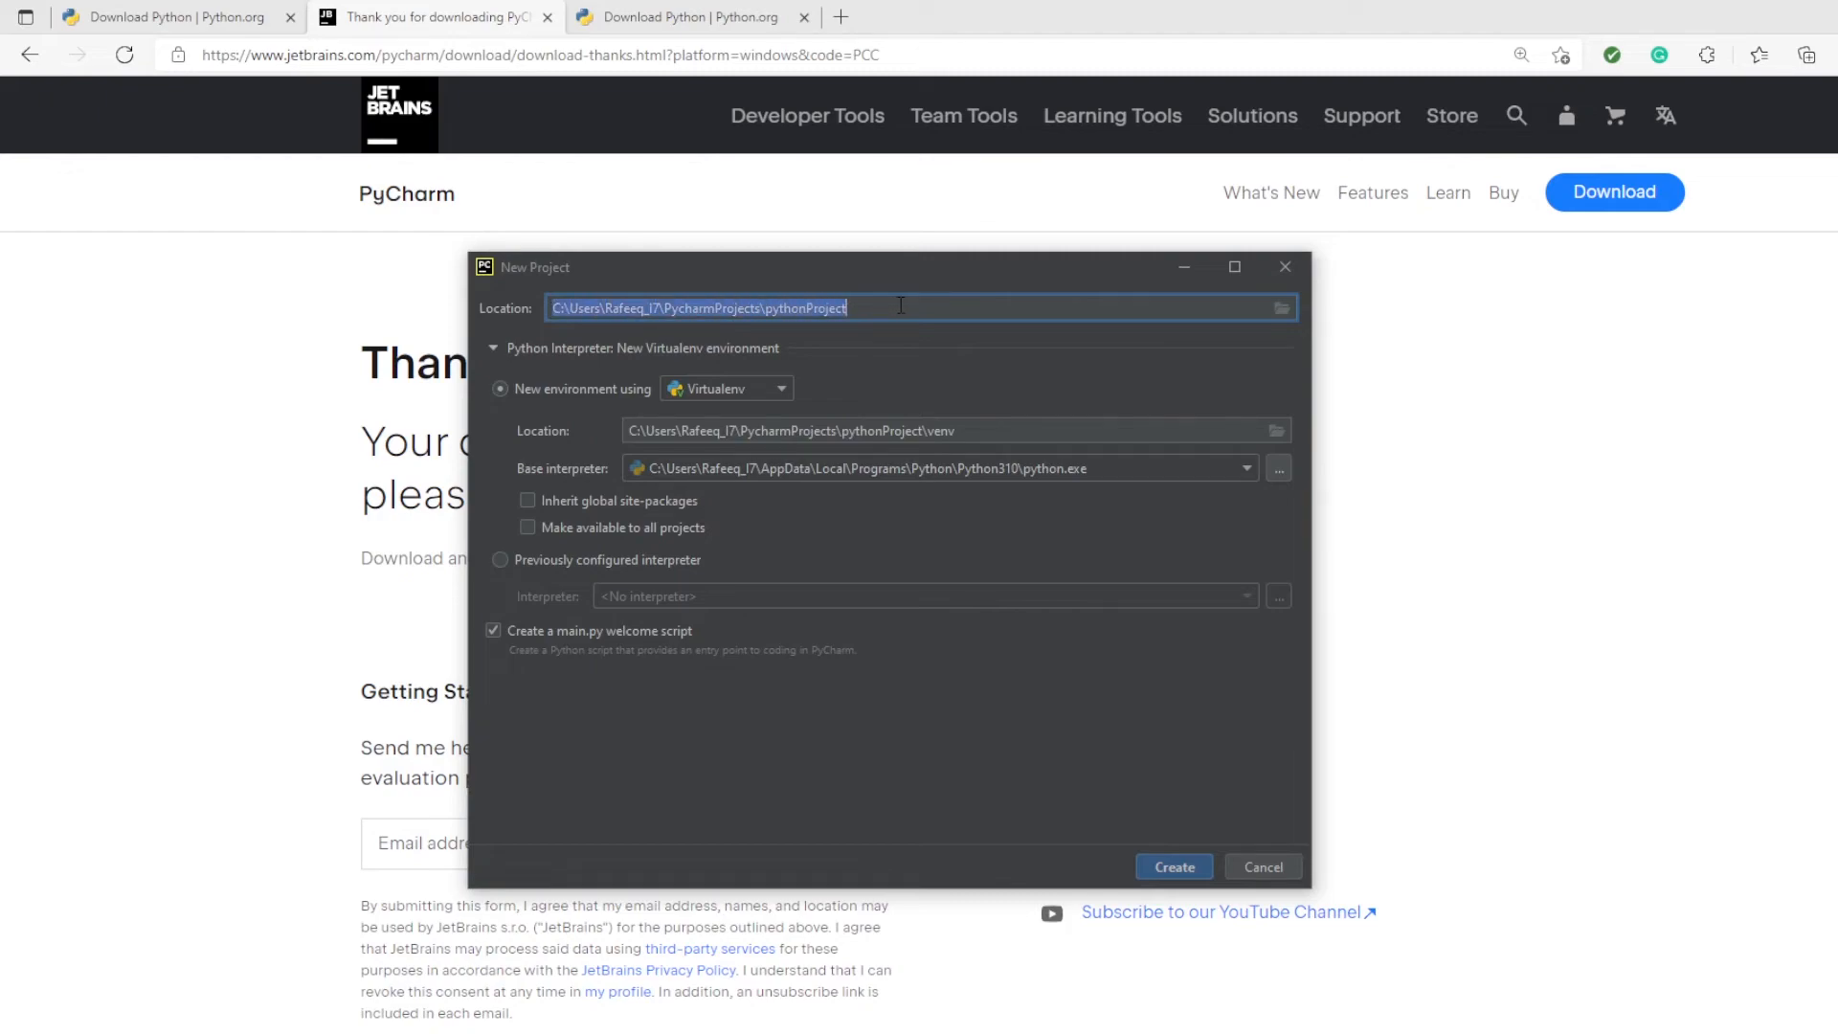
drag(767, 307, 884, 308)
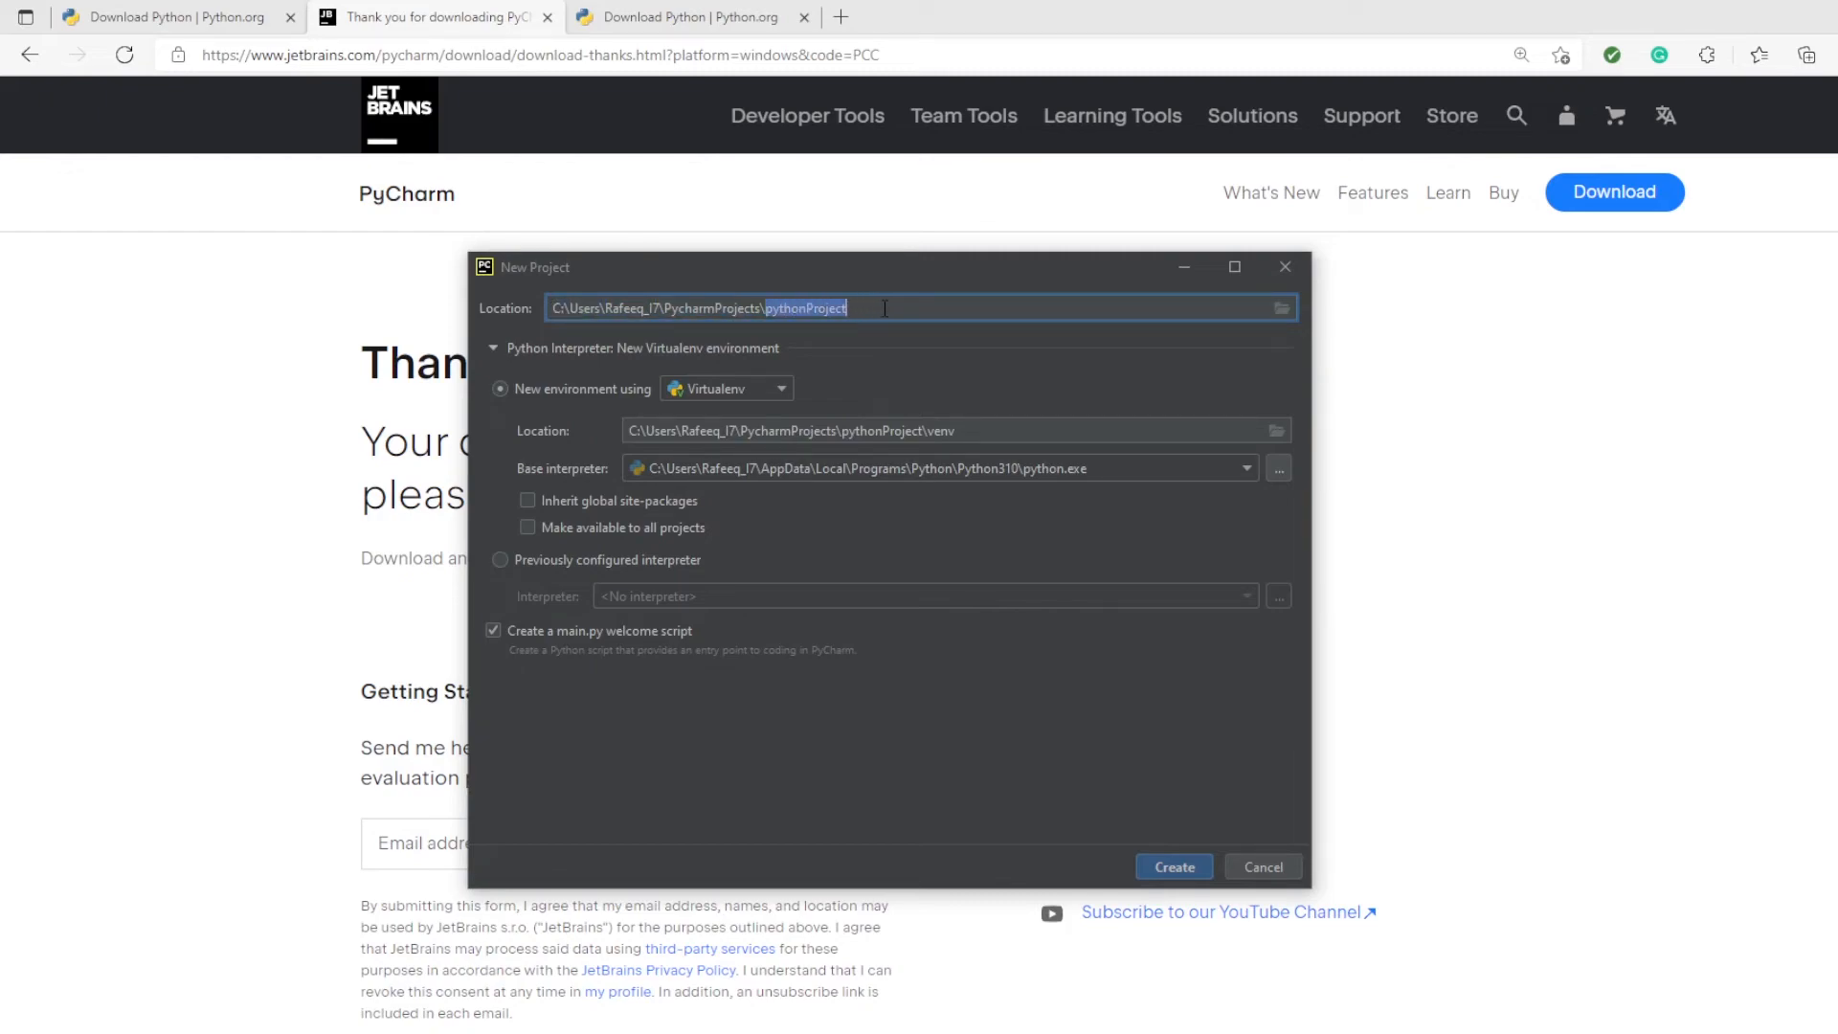
click(884, 308)
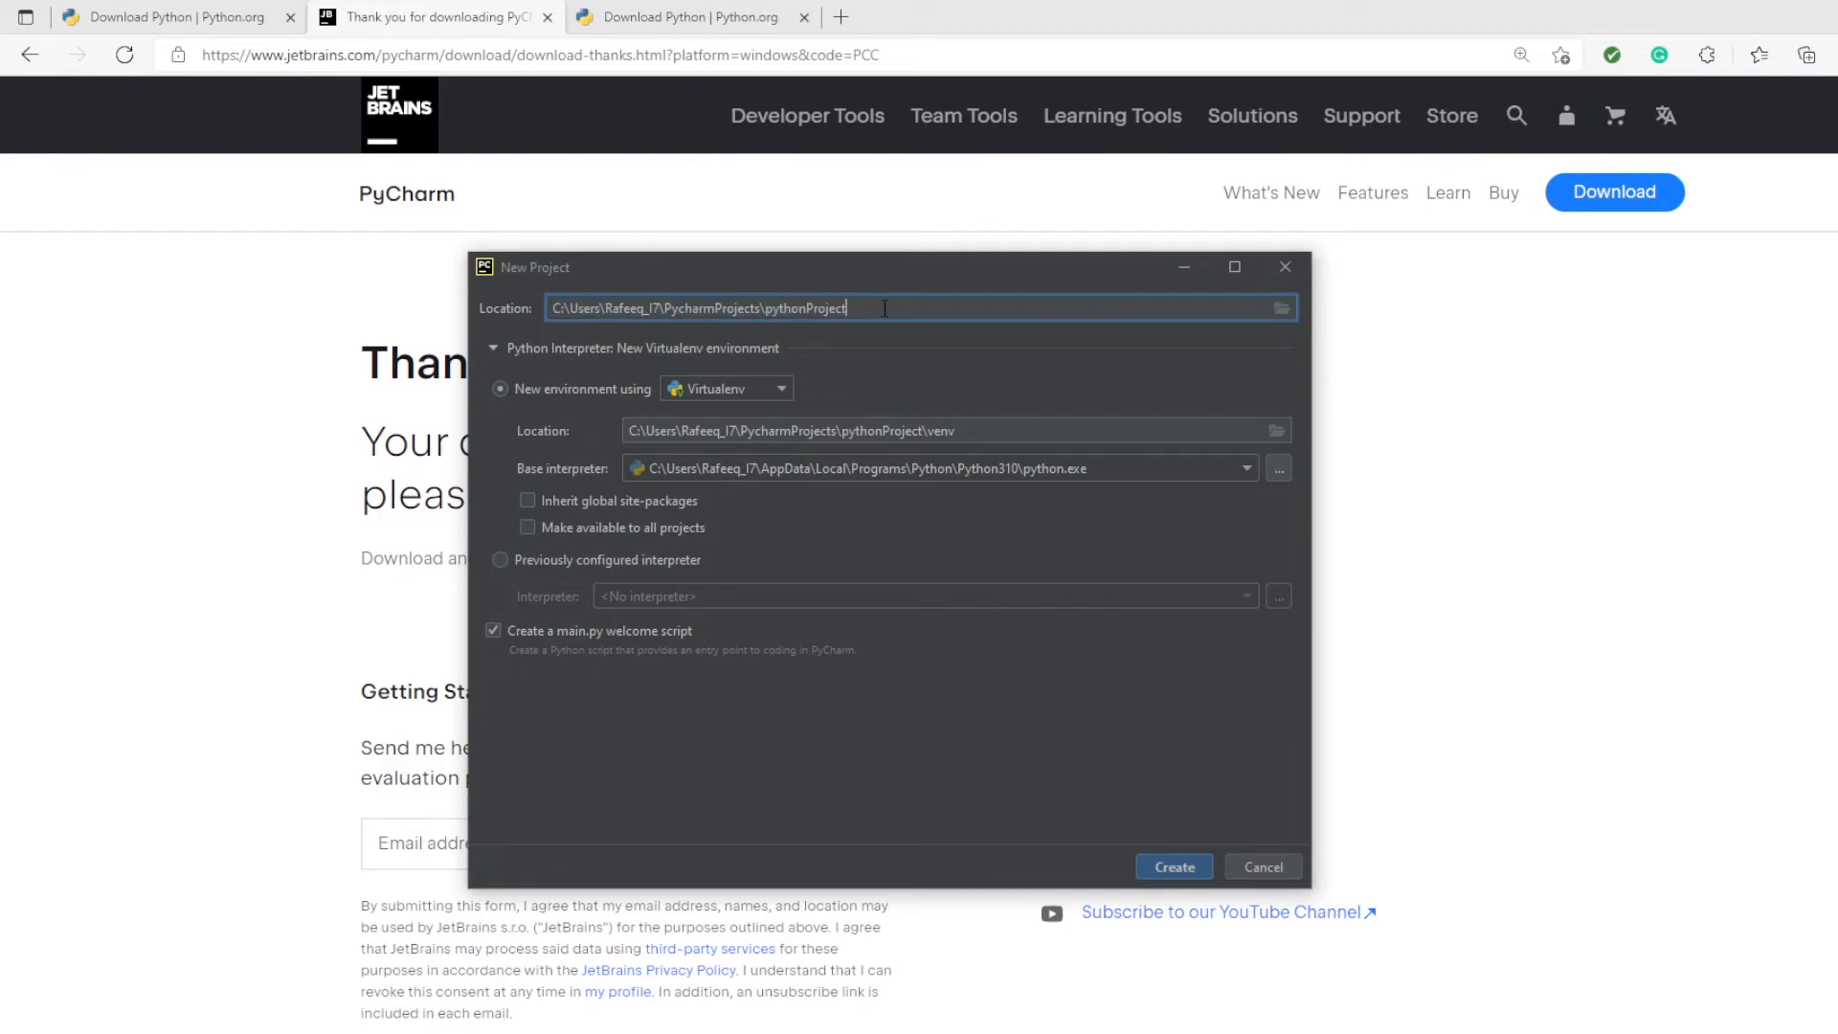
click(1175, 866)
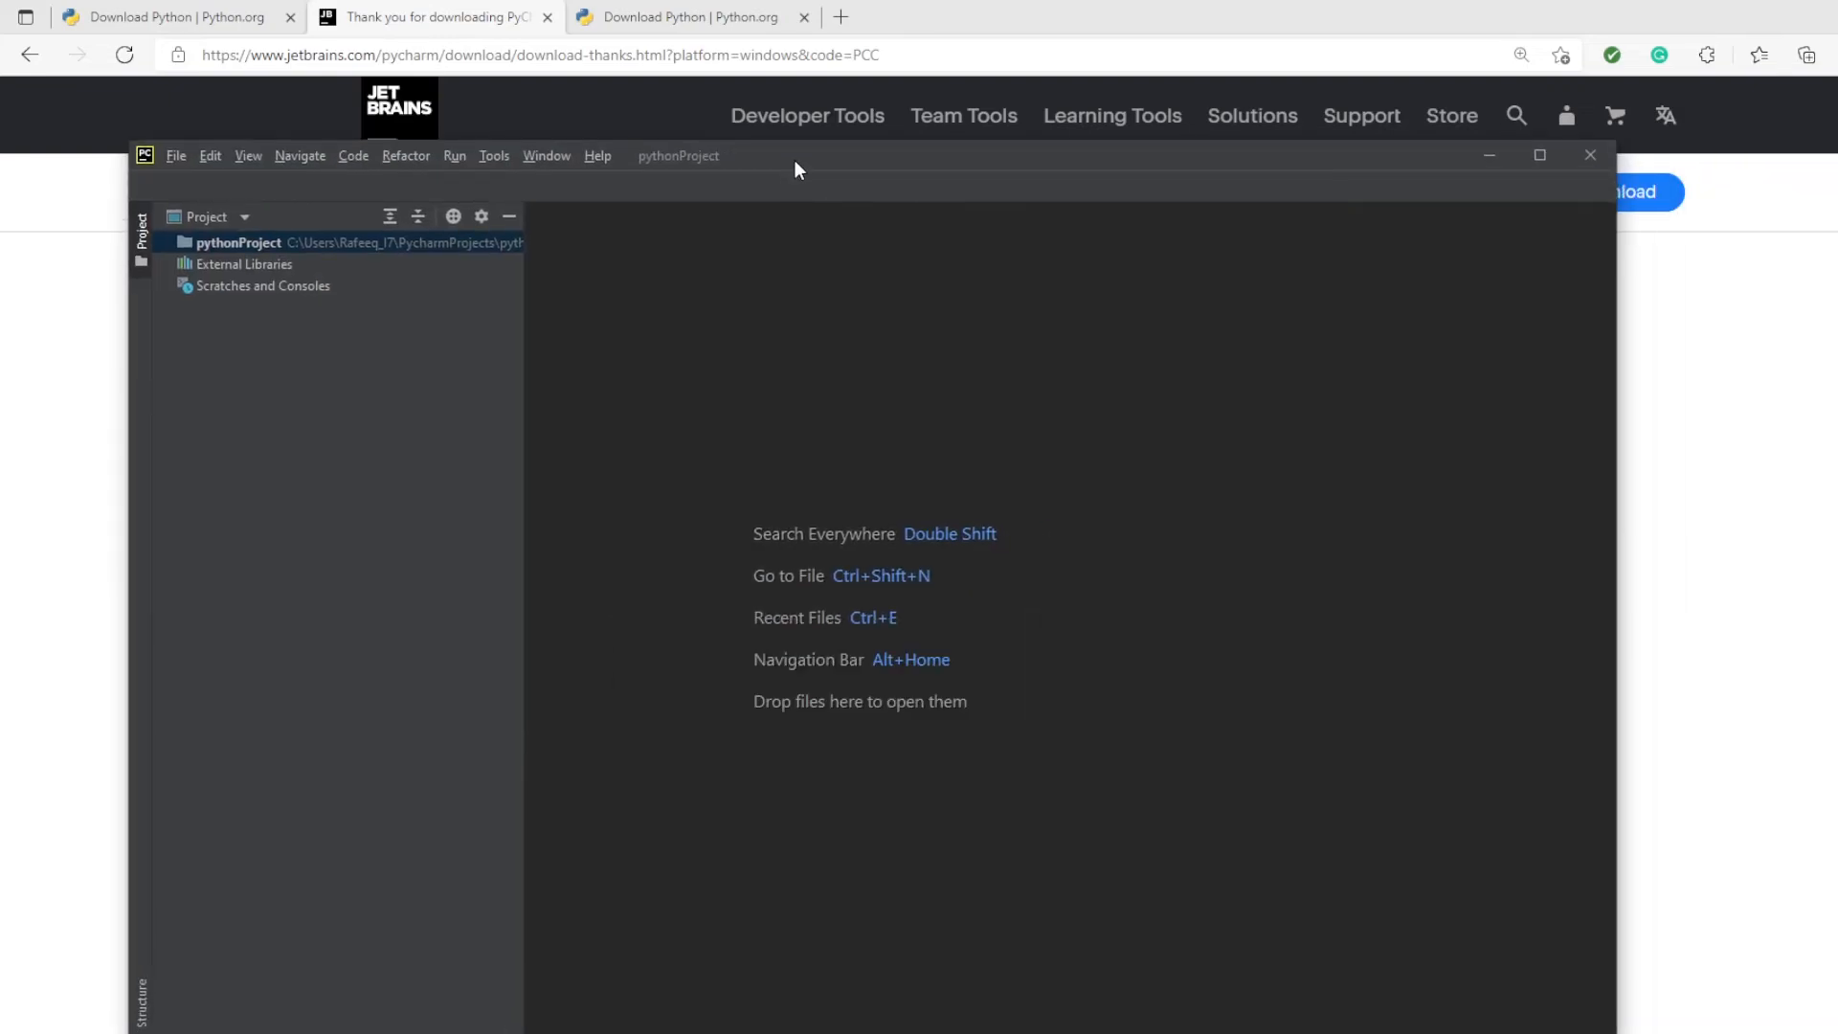
double_click(879, 148)
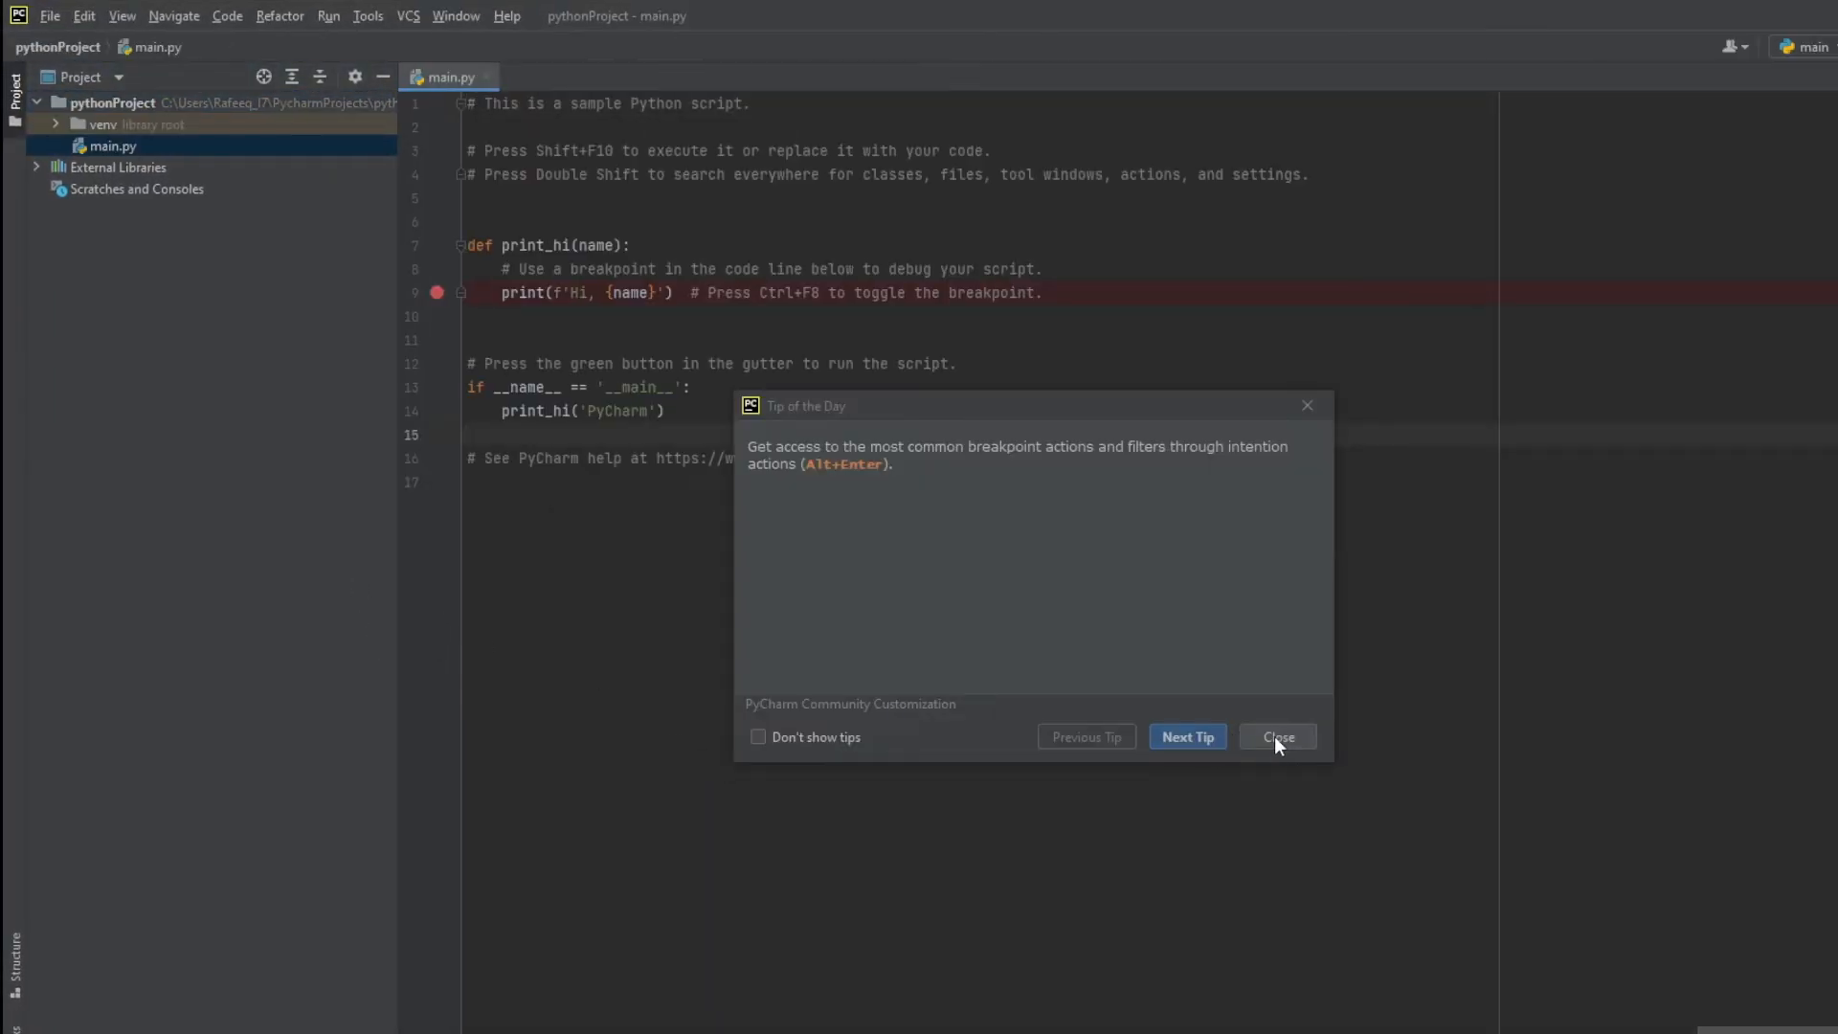
Step: Dismiss the Tip of the Day, run the sample main.py script and inspect its greeting in the run output
click(1275, 736)
click(553, 455)
drag(588, 364, 620, 332)
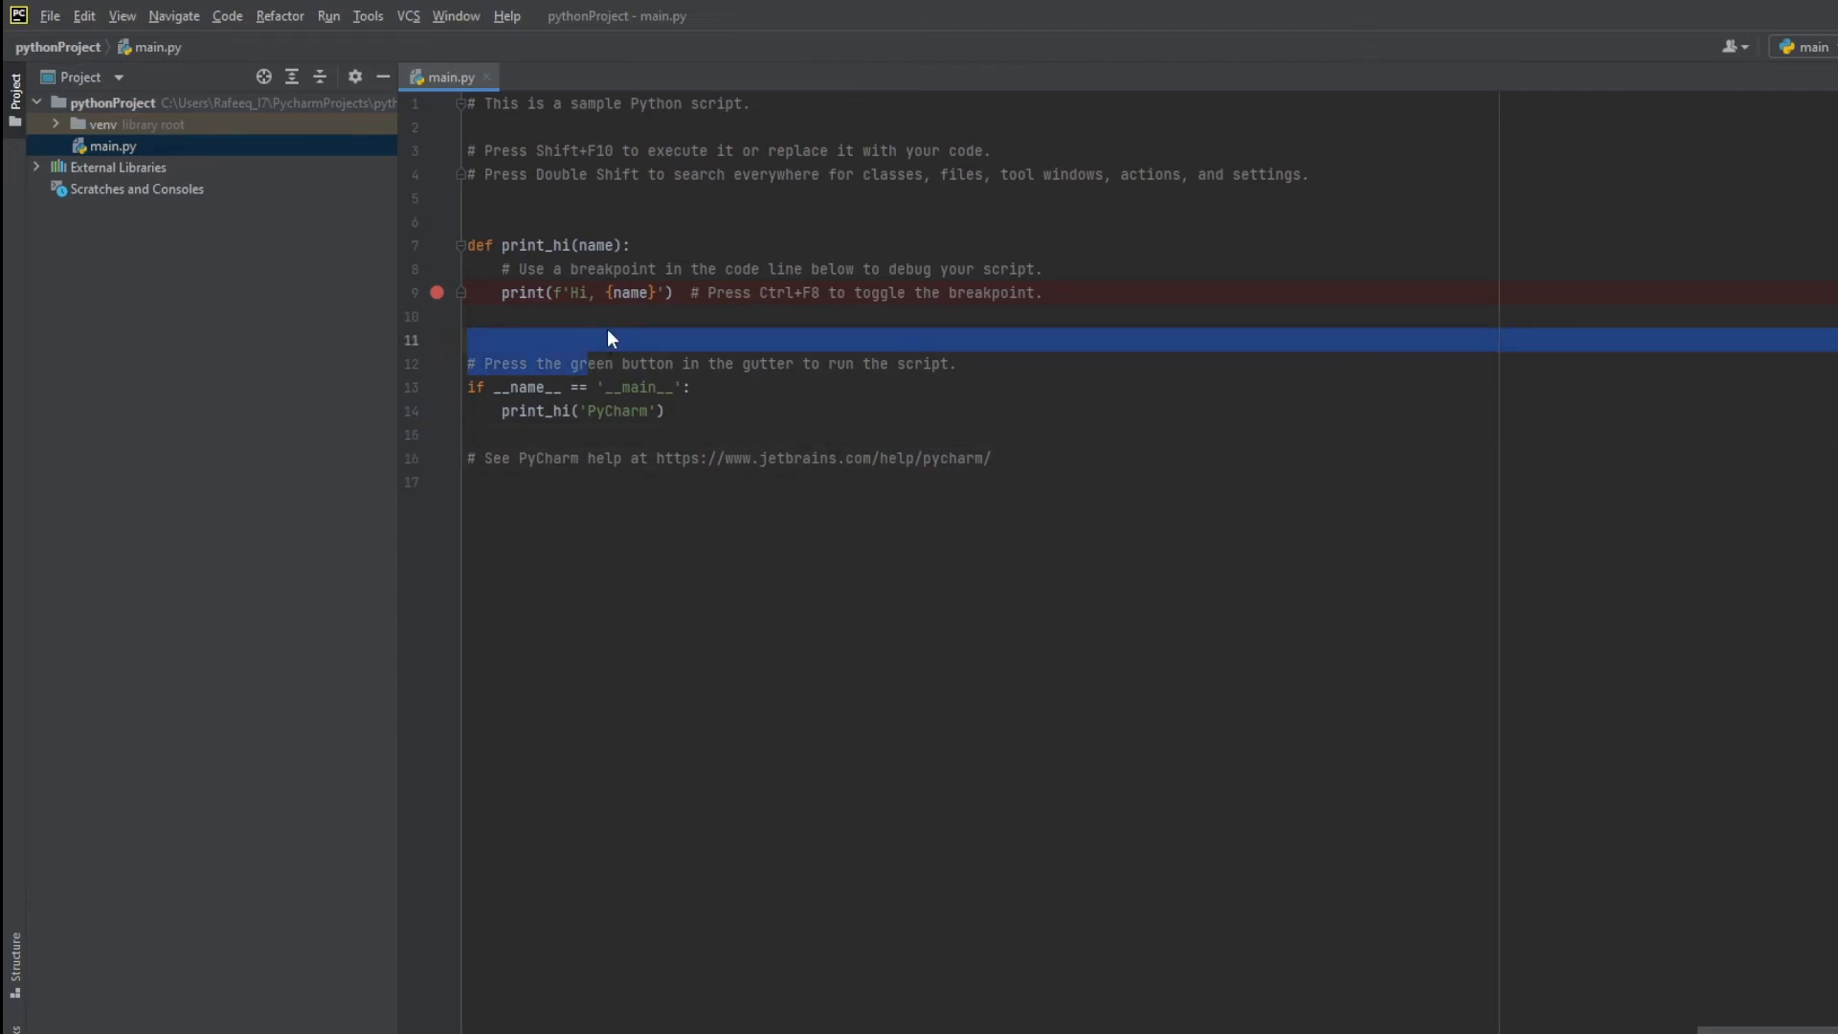
drag(536, 222, 961, 585)
click(872, 528)
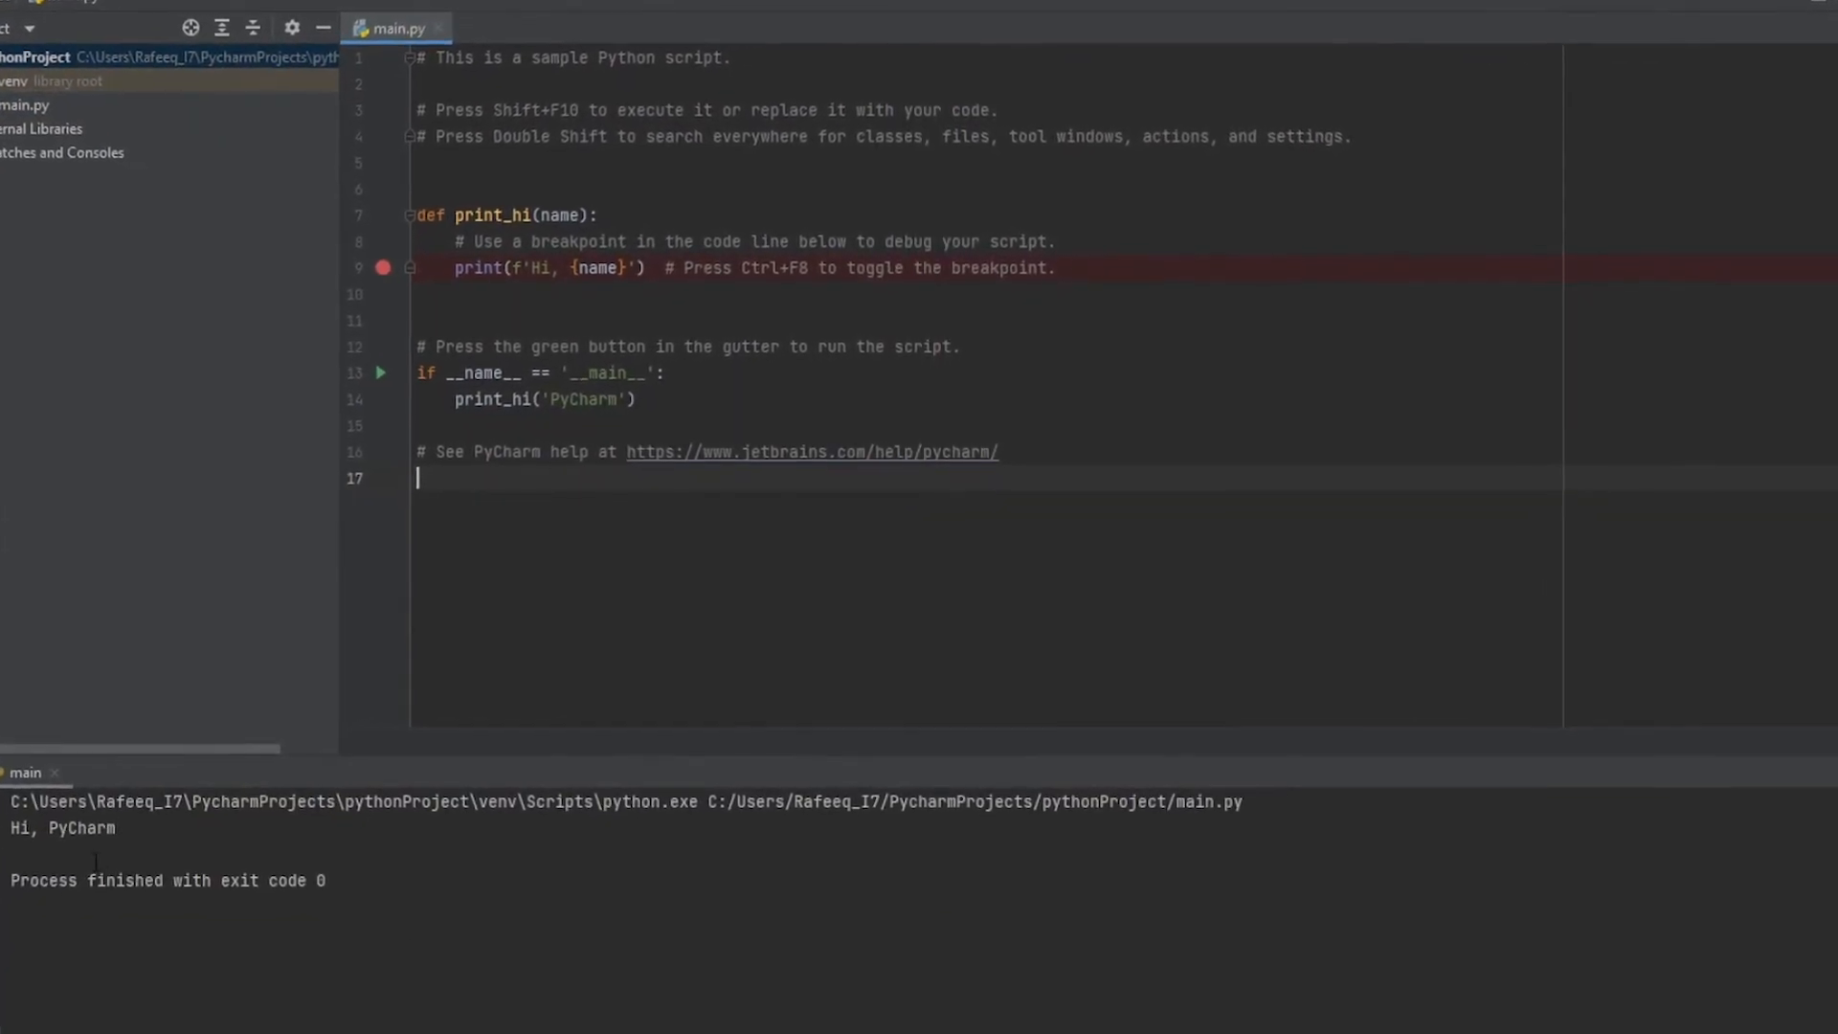
drag(134, 820, 33, 820)
click(21, 856)
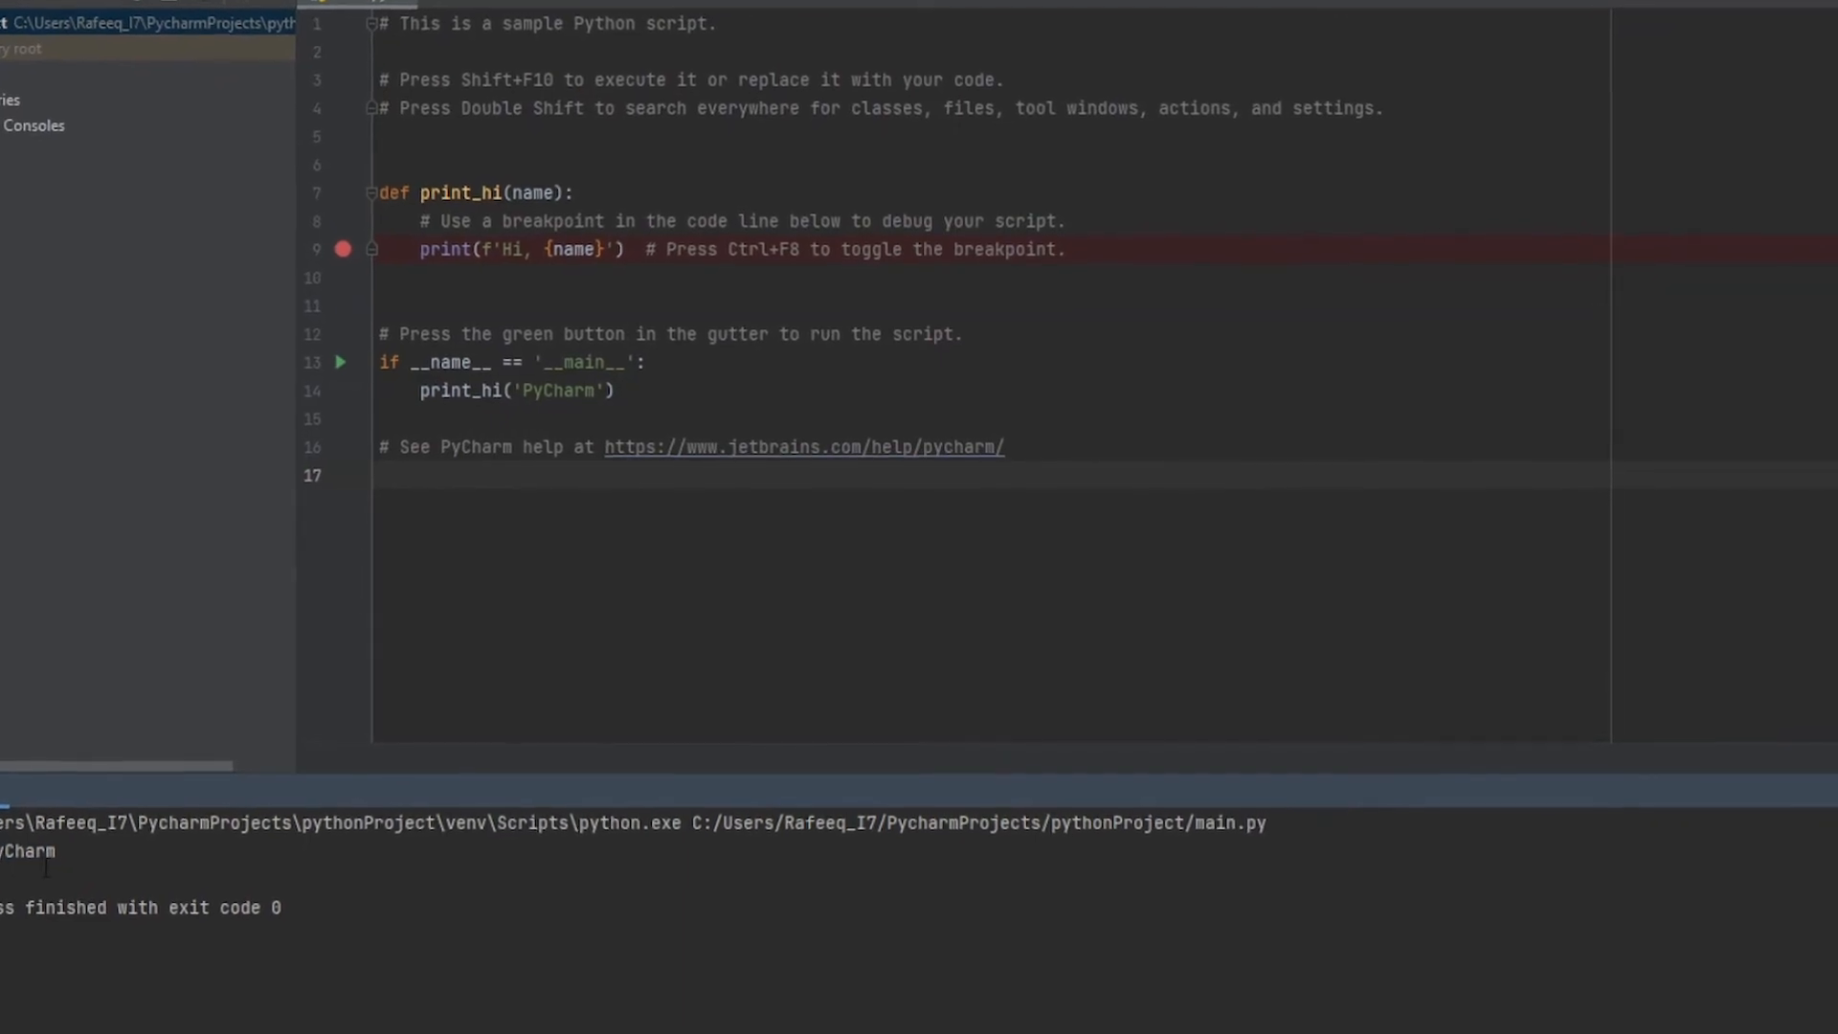
Step: Replace 'PyCharm' in the print_hi call with the person's first name, rerun main.py and check the printed greeting
click(562, 240)
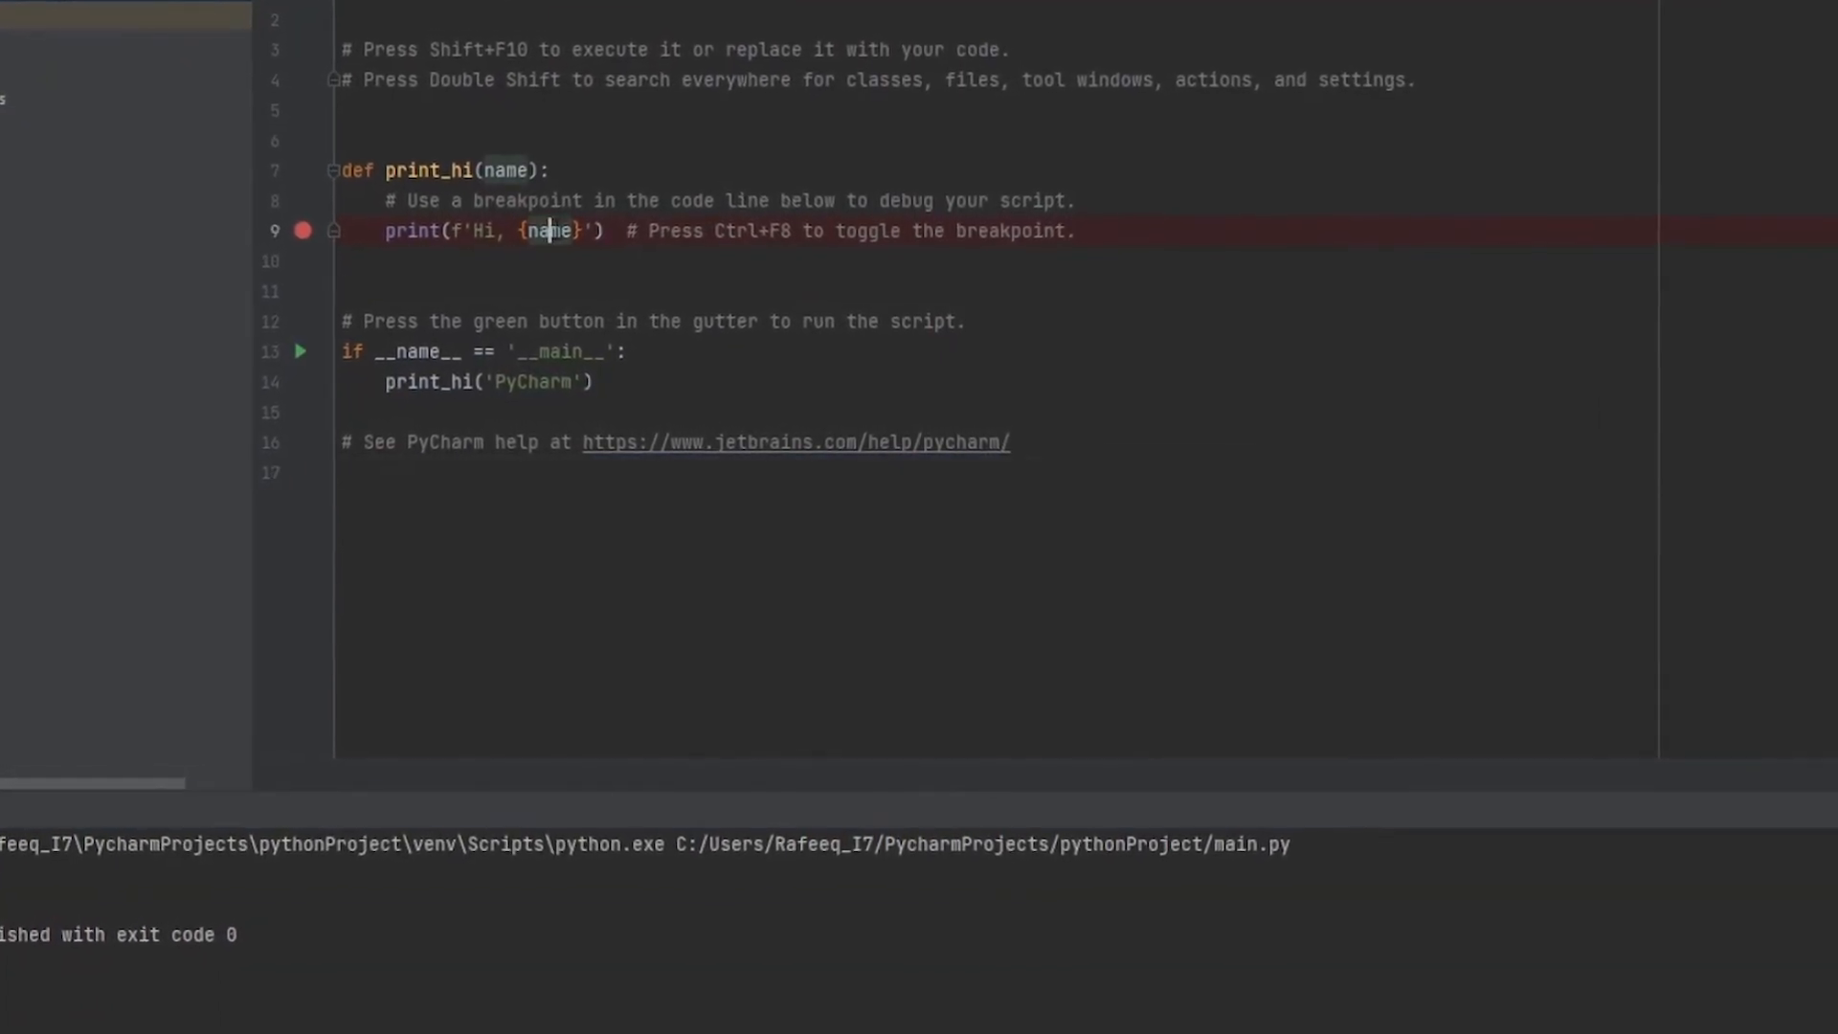
click(522, 181)
double_click(495, 161)
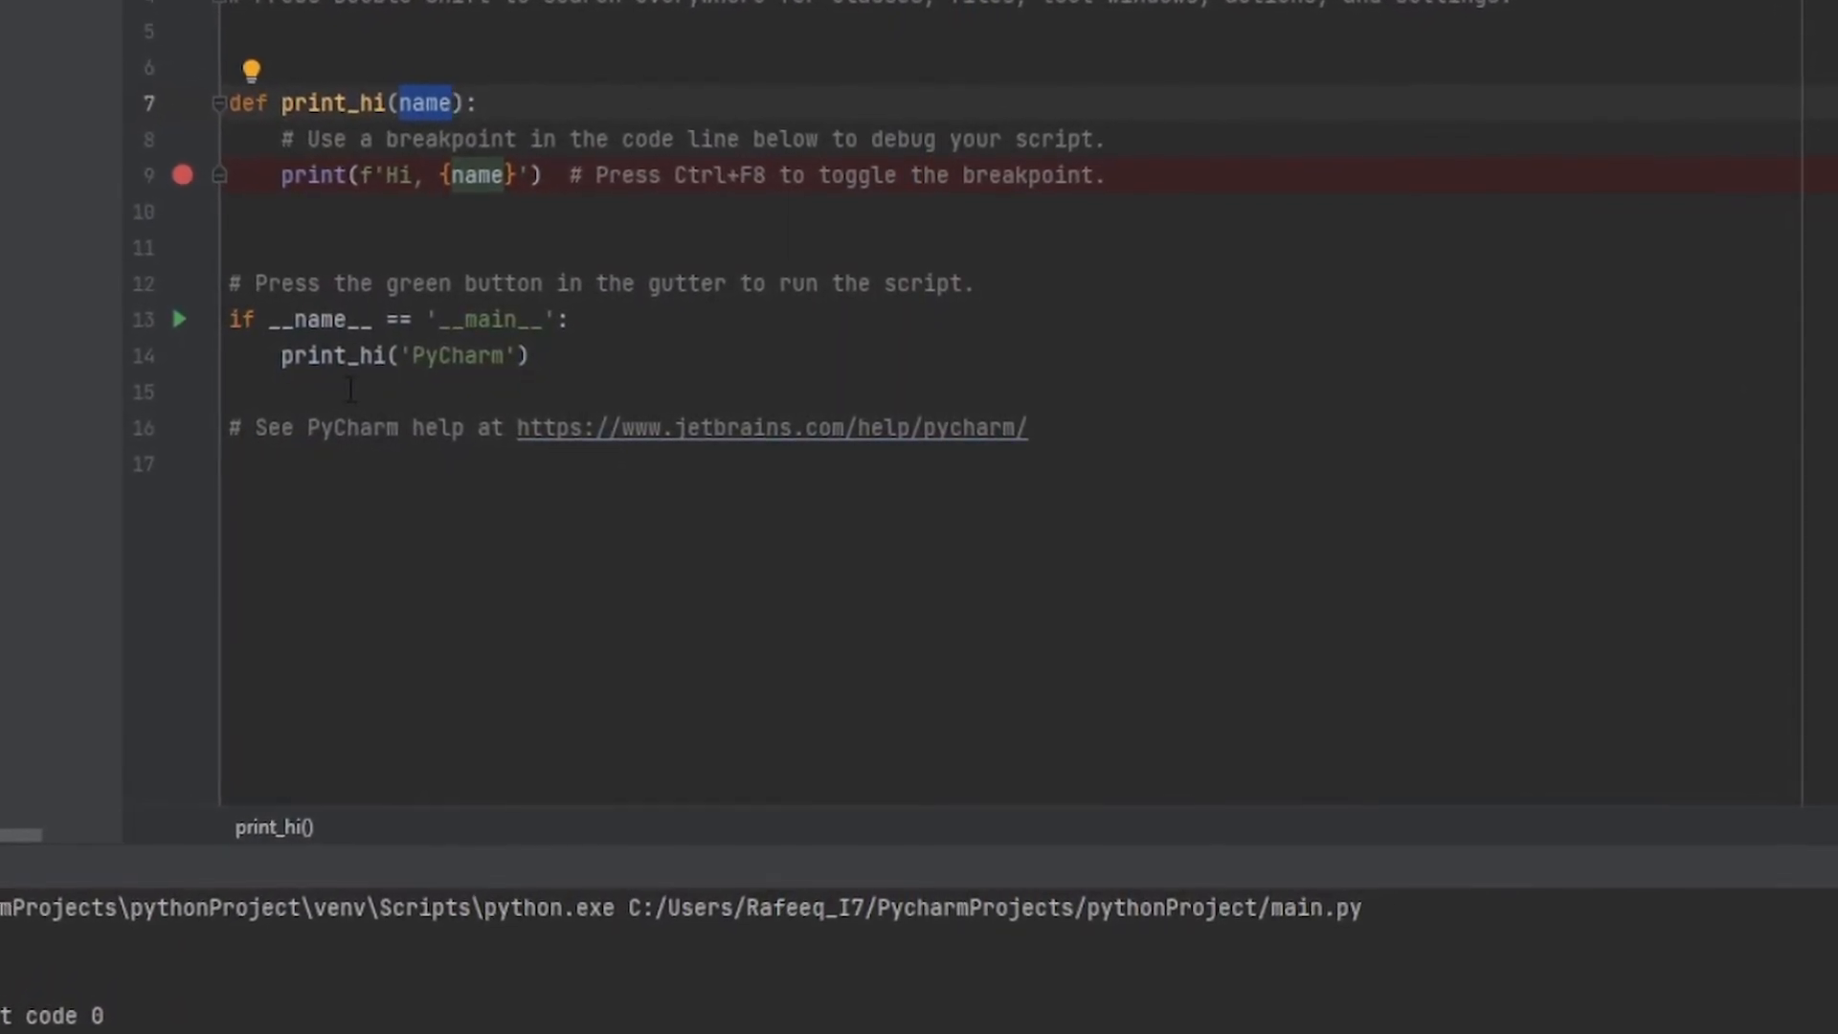
double_click(472, 361)
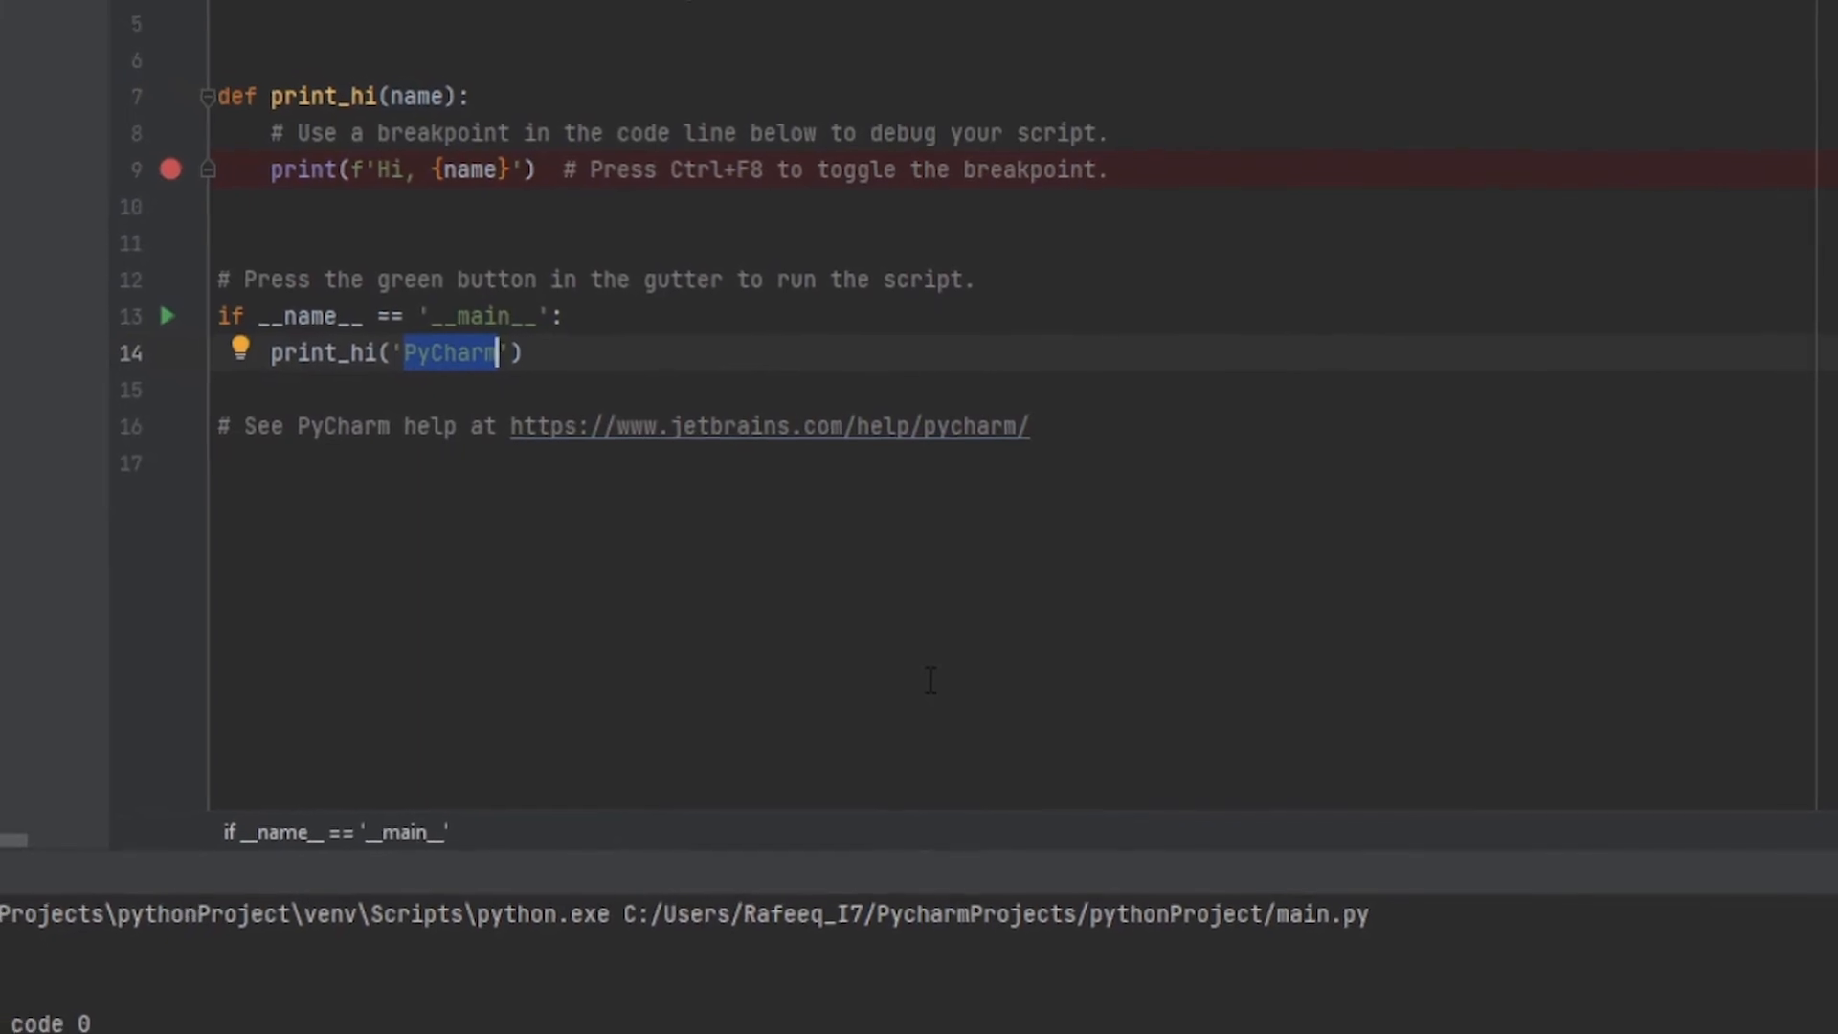
text(Rafeeq)
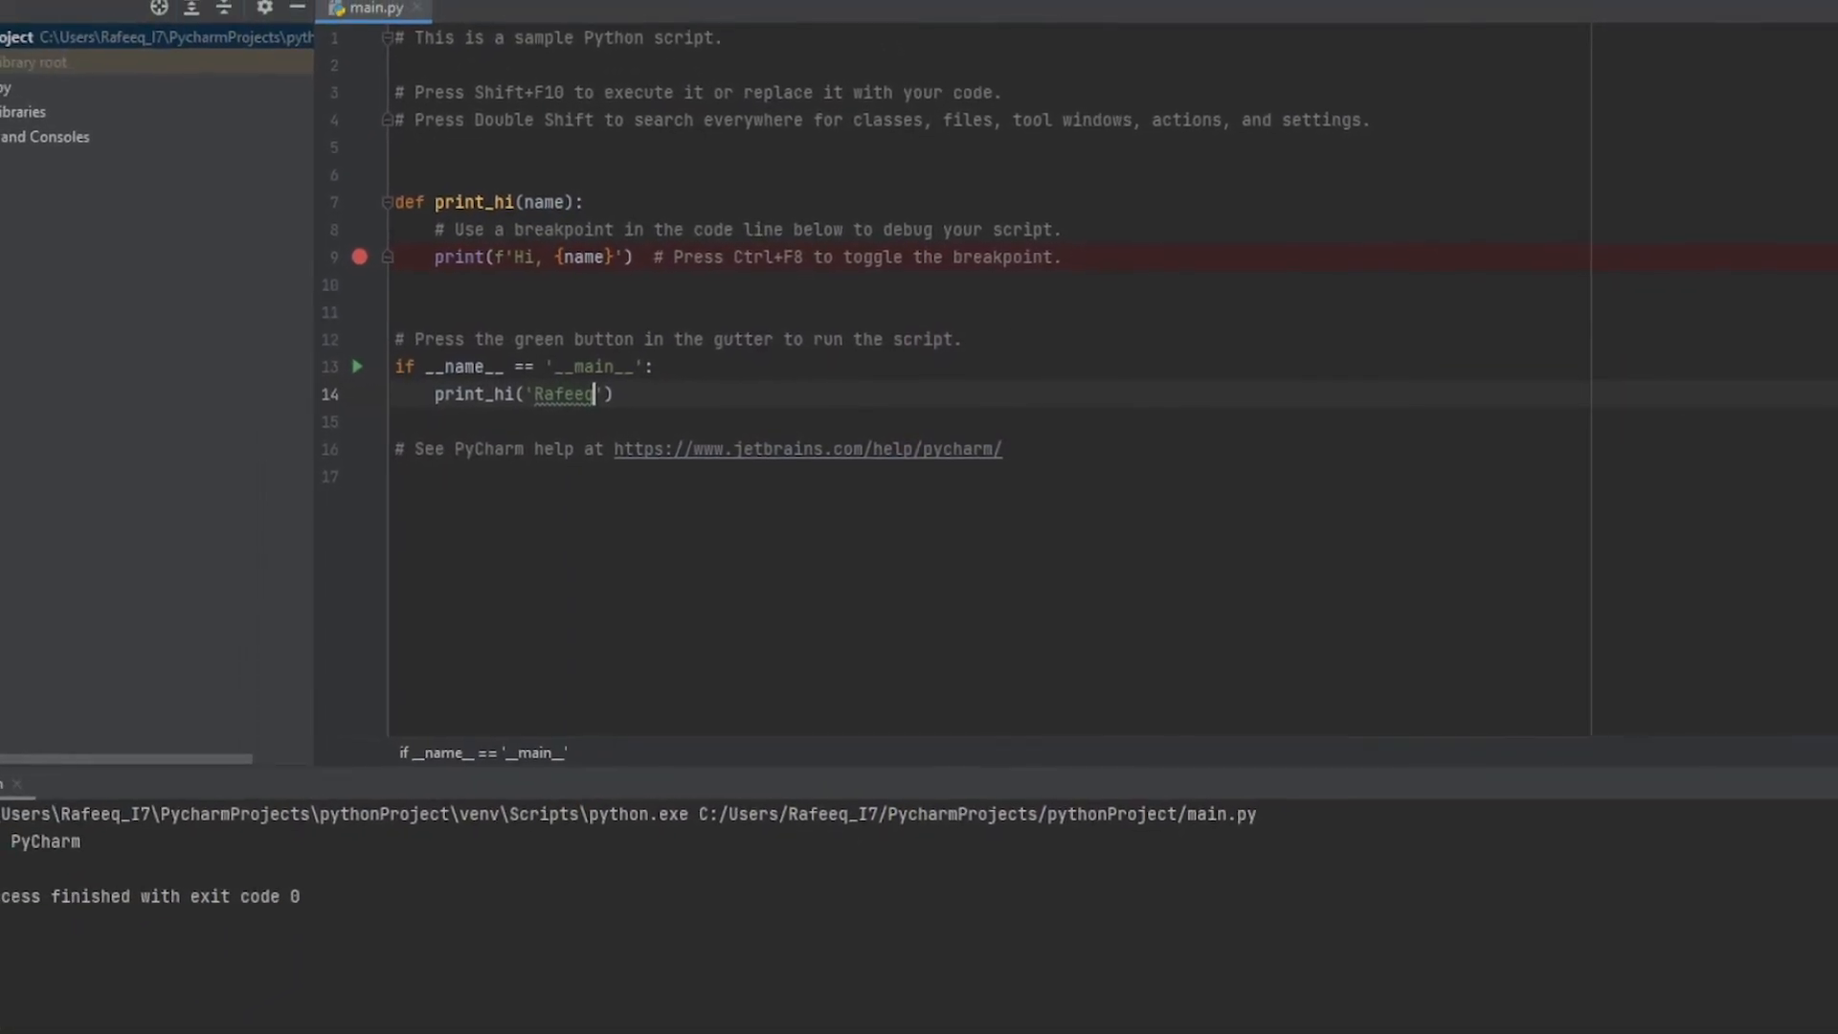
key(shift+F10)
drag(178, 800, 41, 803)
click(203, 819)
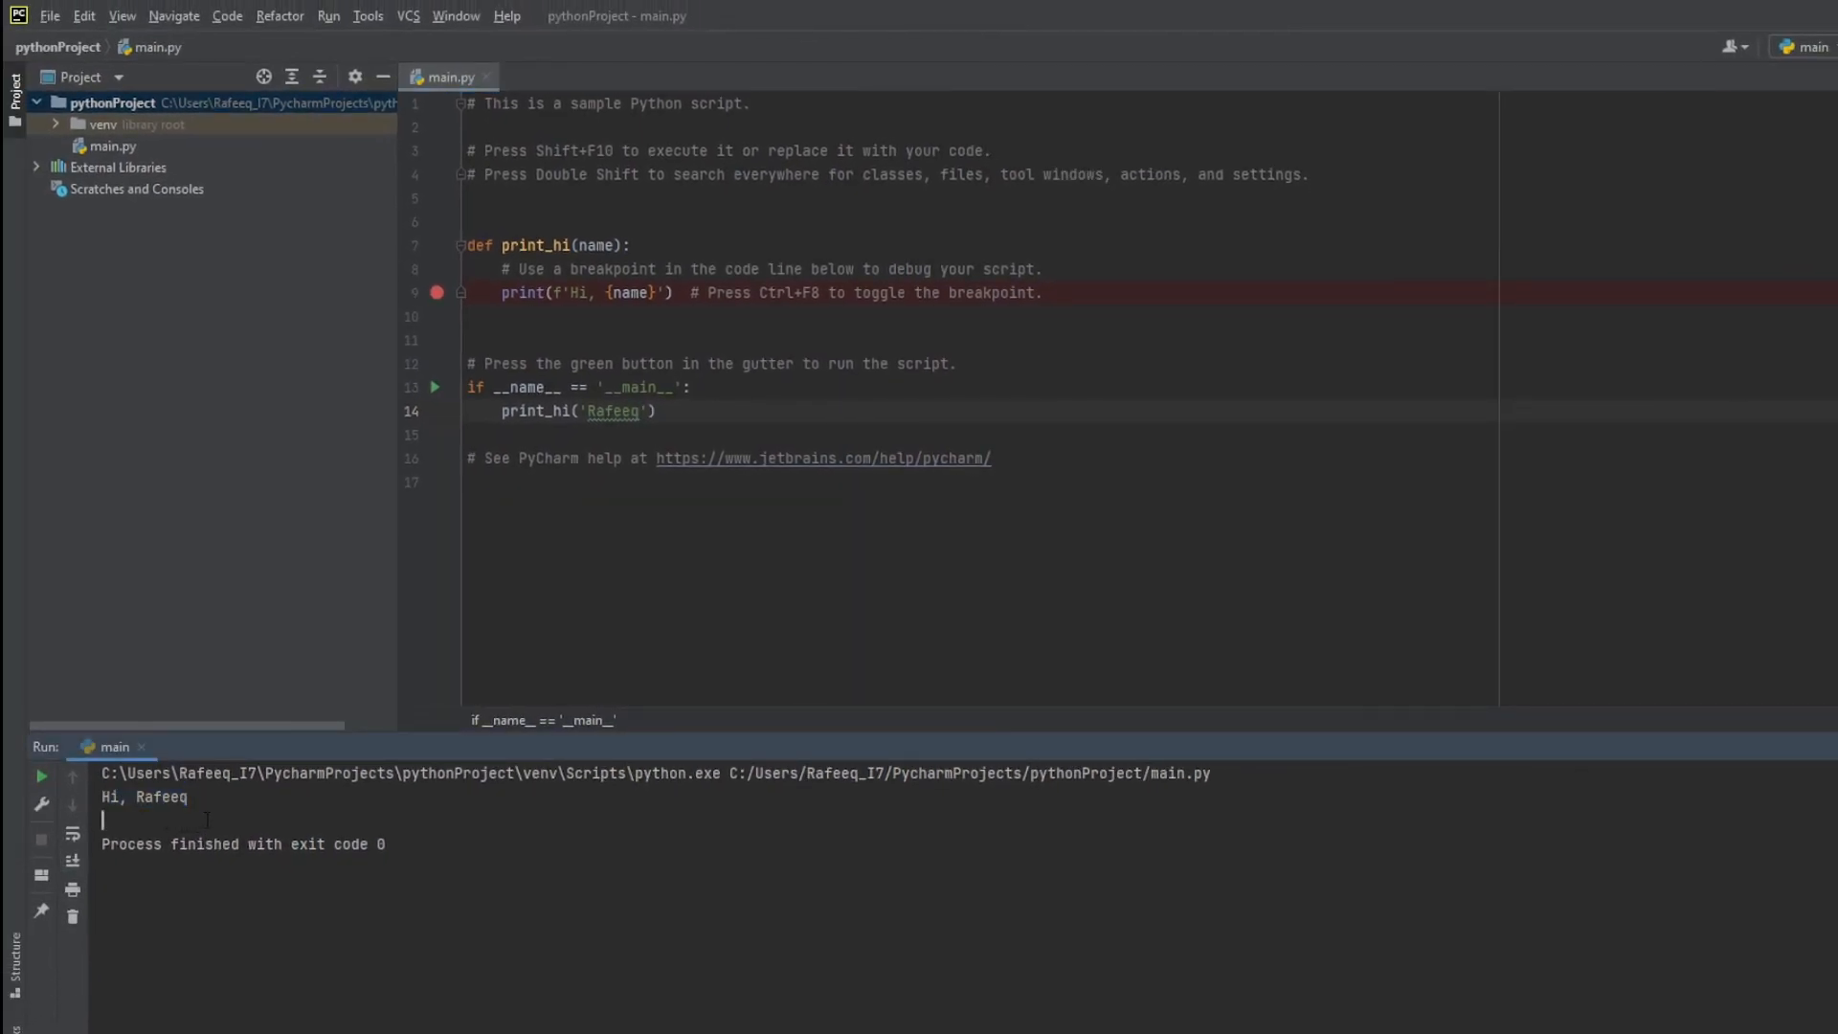
drag(189, 797, 86, 801)
click(591, 573)
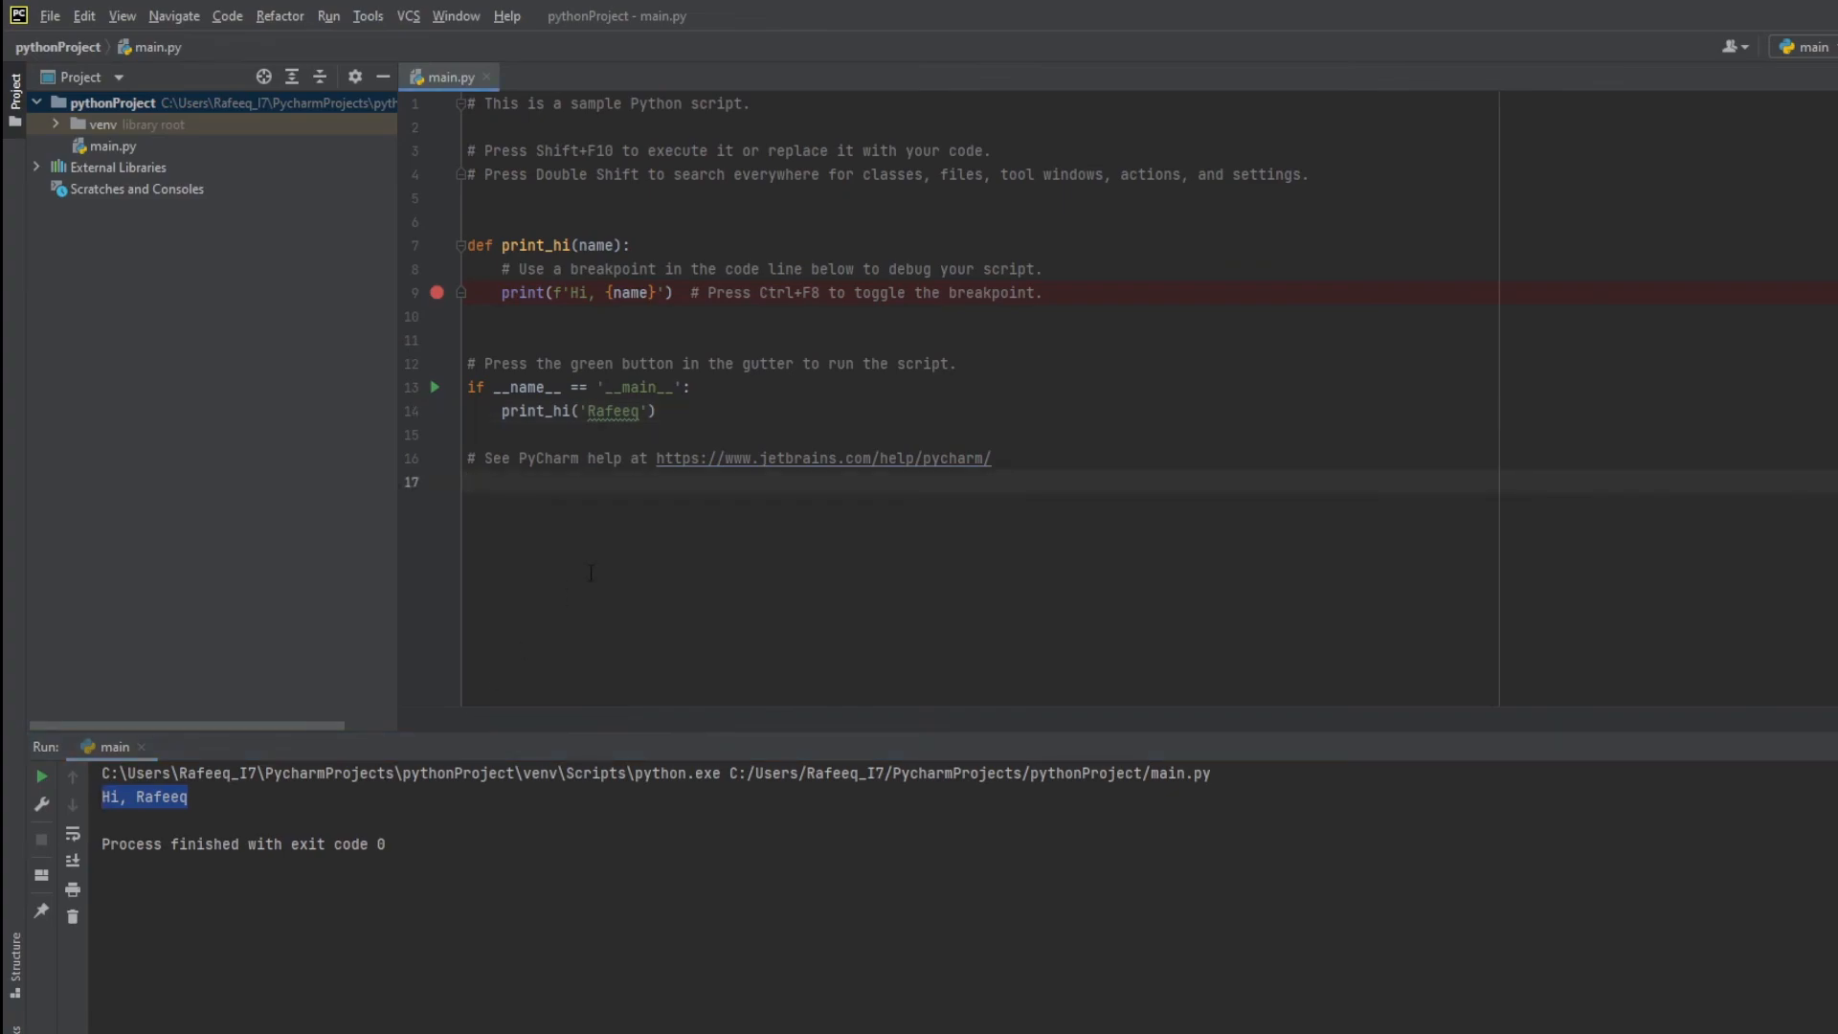